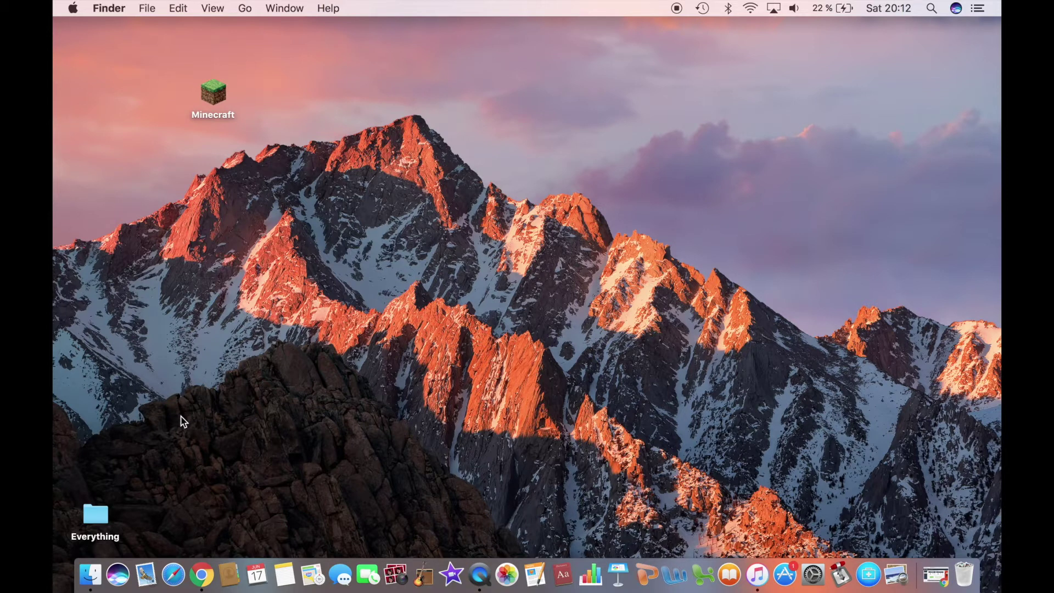
Highlight the 1.11.2 version heading and the Download Latest label on files.minecraftforge.net
{"action": "left_click", "coordinate": [201, 574]}
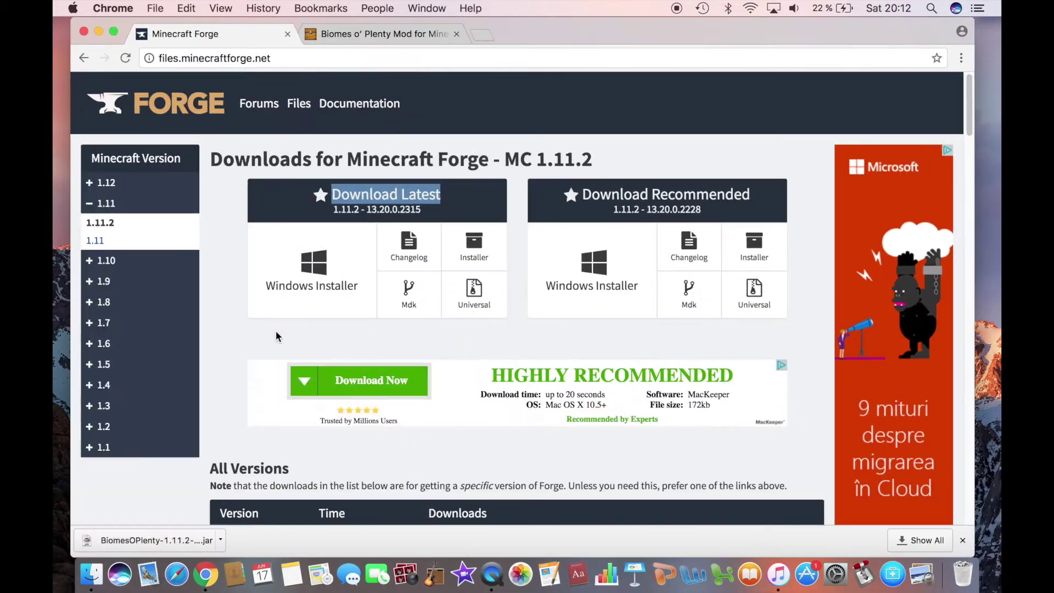
{"action": "left_click", "coordinate": [227, 326]}
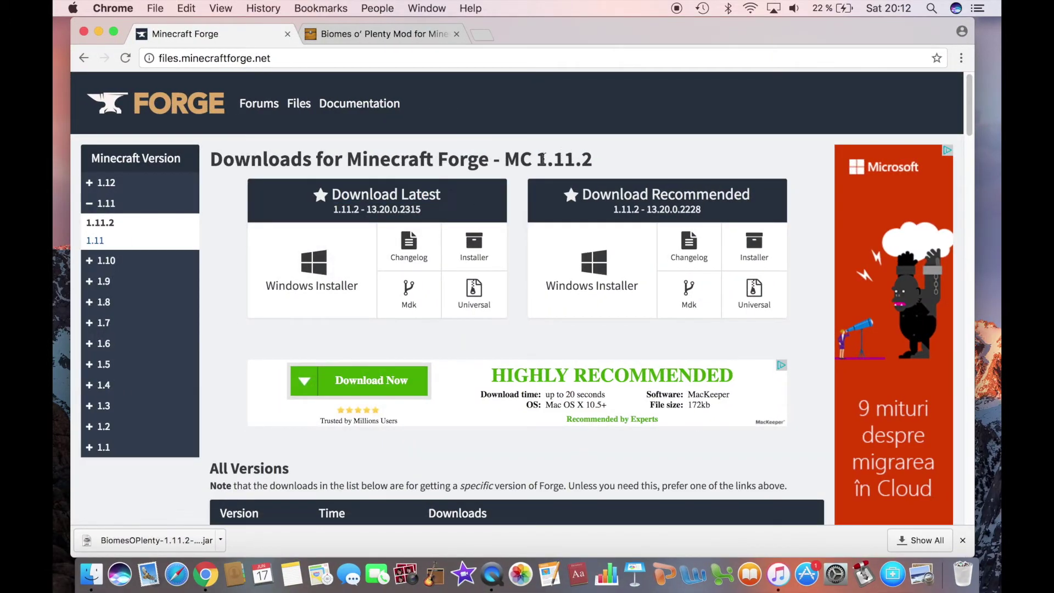
{"action": "left_click_drag", "start_coordinate": [538, 160], "coordinate": [600, 166]}
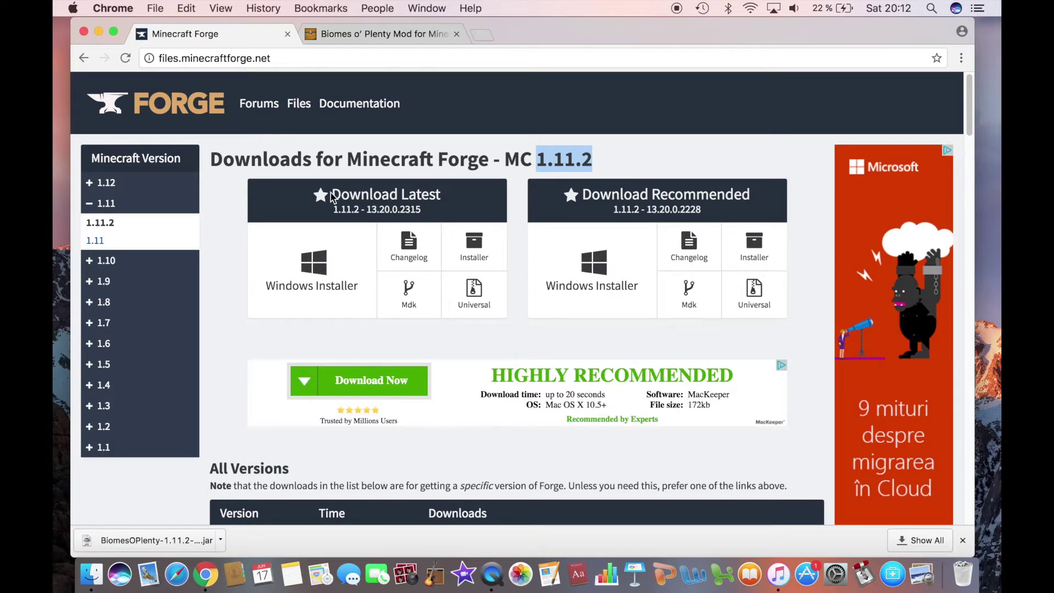
{"action": "left_click_drag", "start_coordinate": [333, 197], "coordinate": [464, 201]}
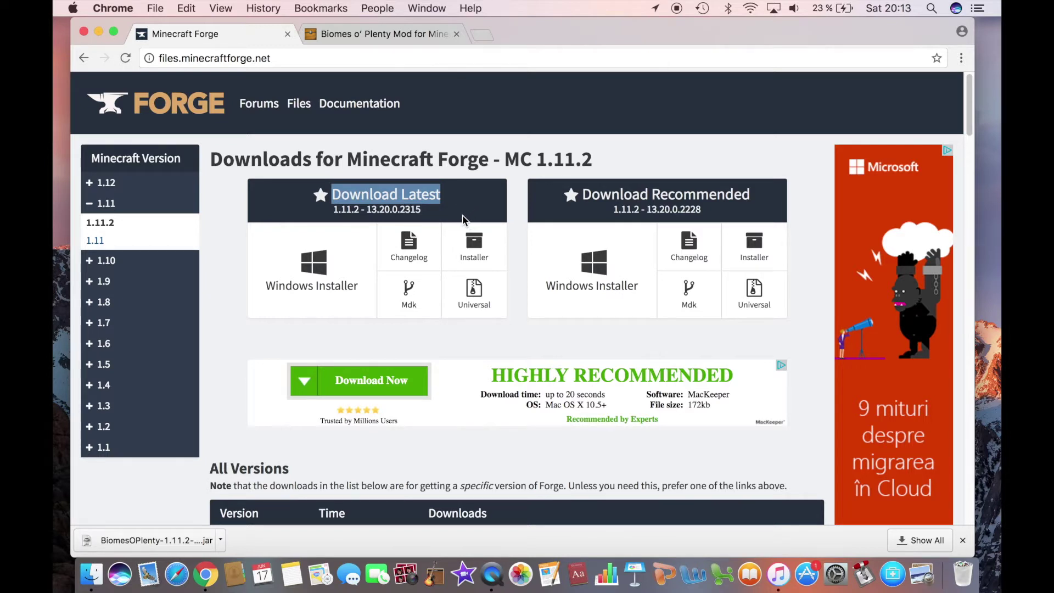
{"action": "left_click", "coordinate": [491, 200]}
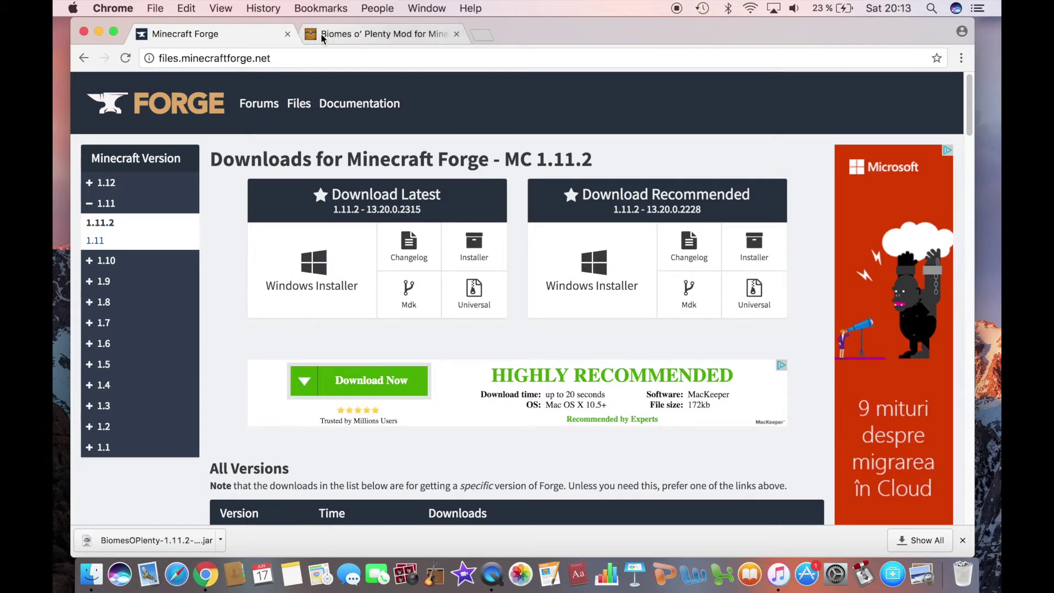
Download the BiomesOPlenty 1.11.2 universal jar from minecraftsix and keep it past the warning
{"action": "left_click", "coordinate": [344, 33]}
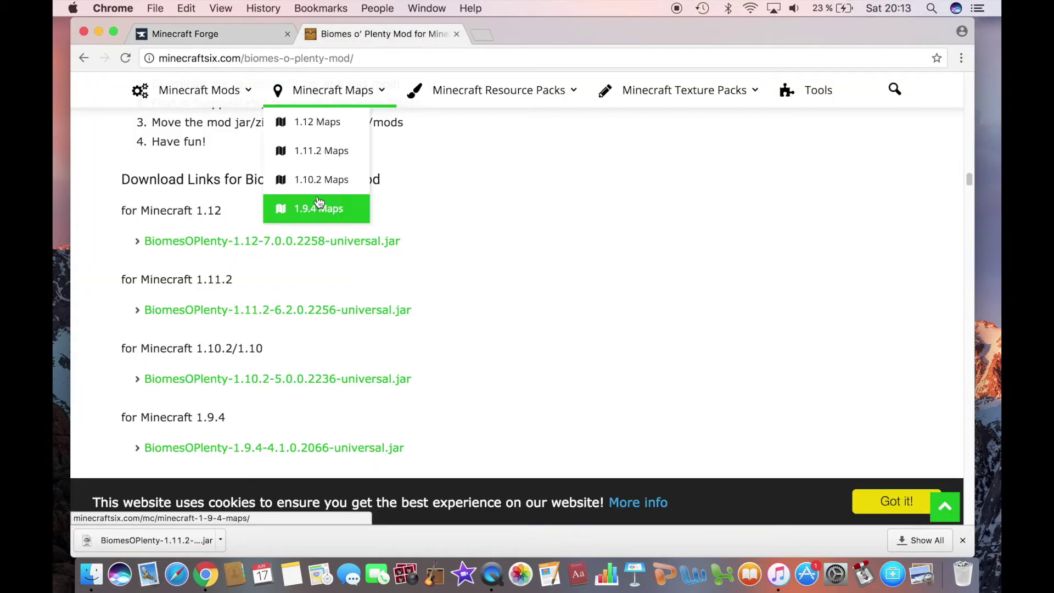
{"action": "scroll", "coordinate": [113, 194], "scroll_direction": "up", "scroll_amount": 10}
{"action": "scroll", "coordinate": [114, 194], "scroll_direction": "up", "scroll_amount": 10}
{"action": "scroll", "coordinate": [109, 186], "scroll_direction": "up", "scroll_amount": 10}
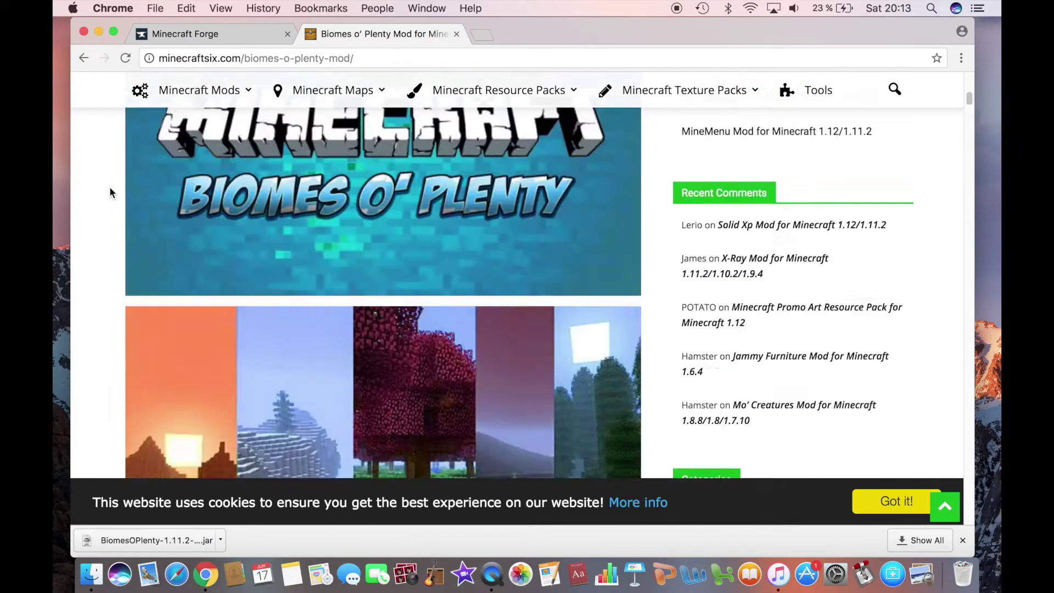
{"action": "scroll", "coordinate": [110, 186], "scroll_direction": "up", "scroll_amount": 5}
{"action": "scroll", "coordinate": [110, 187], "scroll_direction": "down", "scroll_amount": 10}
{"action": "scroll", "coordinate": [110, 188], "scroll_direction": "down", "scroll_amount": 8}
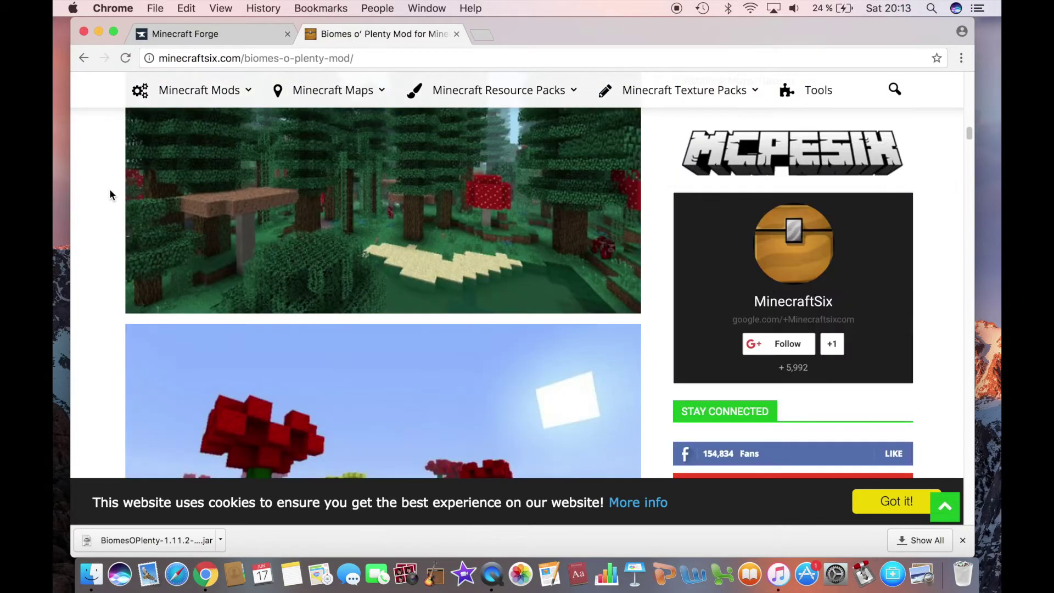
{"action": "scroll", "coordinate": [110, 189], "scroll_direction": "down", "scroll_amount": 5}
{"action": "scroll", "coordinate": [109, 191], "scroll_direction": "down", "scroll_amount": 10}
{"action": "scroll", "coordinate": [108, 191], "scroll_direction": "down", "scroll_amount": 10}
{"action": "scroll", "coordinate": [109, 190], "scroll_direction": "down", "scroll_amount": 8}
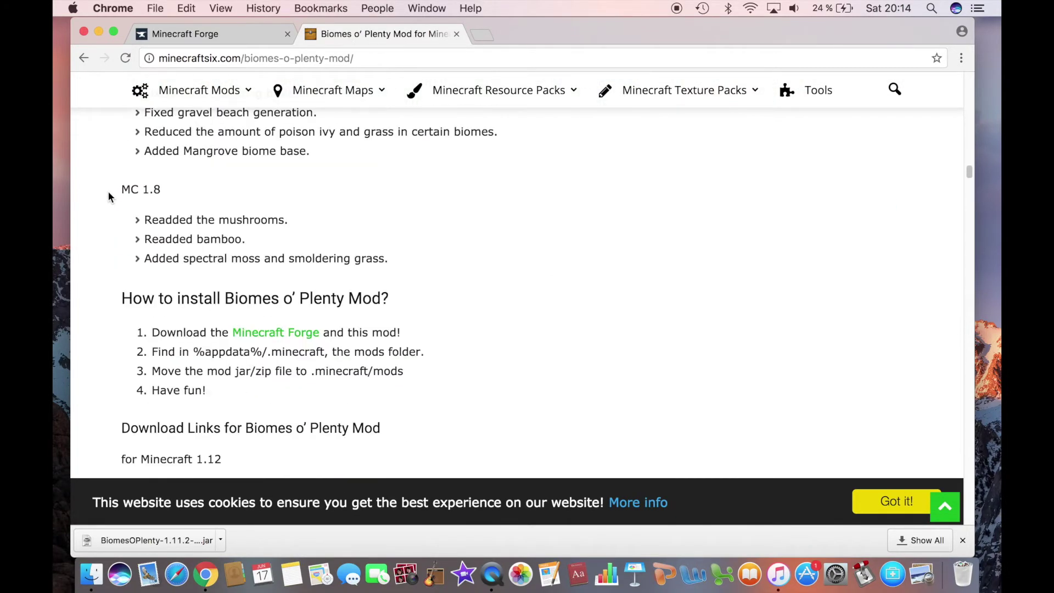
{"action": "scroll", "coordinate": [108, 190], "scroll_direction": "down", "scroll_amount": 6}
{"action": "scroll", "coordinate": [108, 191], "scroll_direction": "up", "scroll_amount": 4}
{"action": "scroll", "coordinate": [108, 191], "scroll_direction": "up", "scroll_amount": 4}
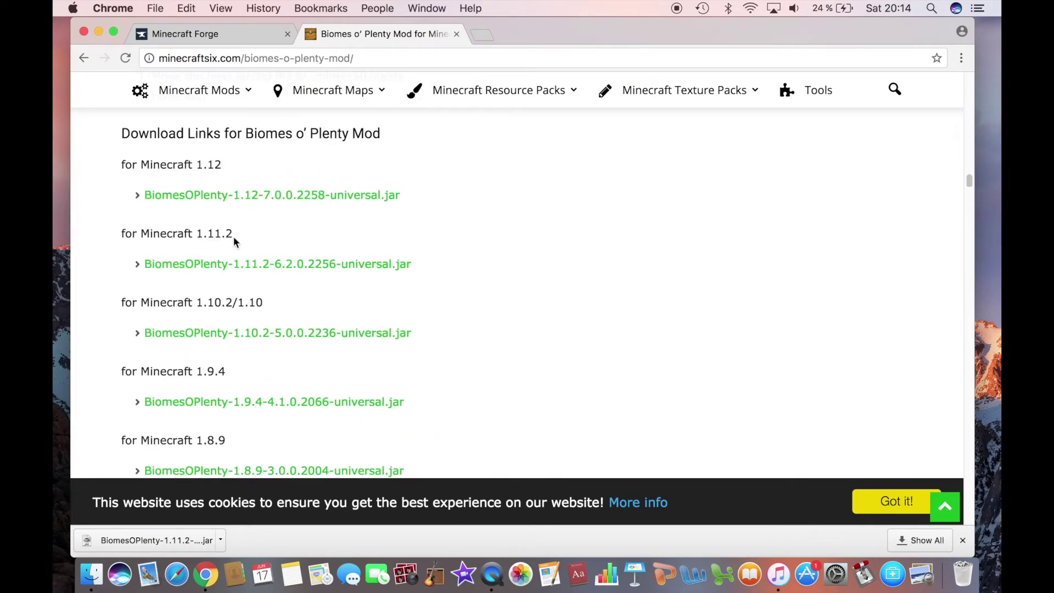
{"action": "left_click", "coordinate": [162, 268]}
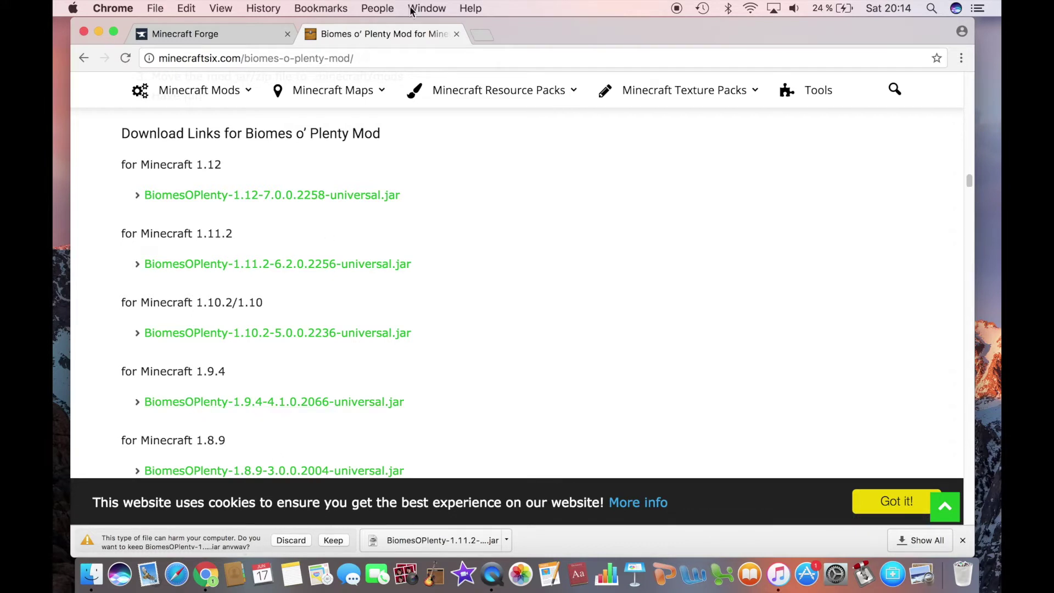
{"action": "left_click", "coordinate": [333, 539]}
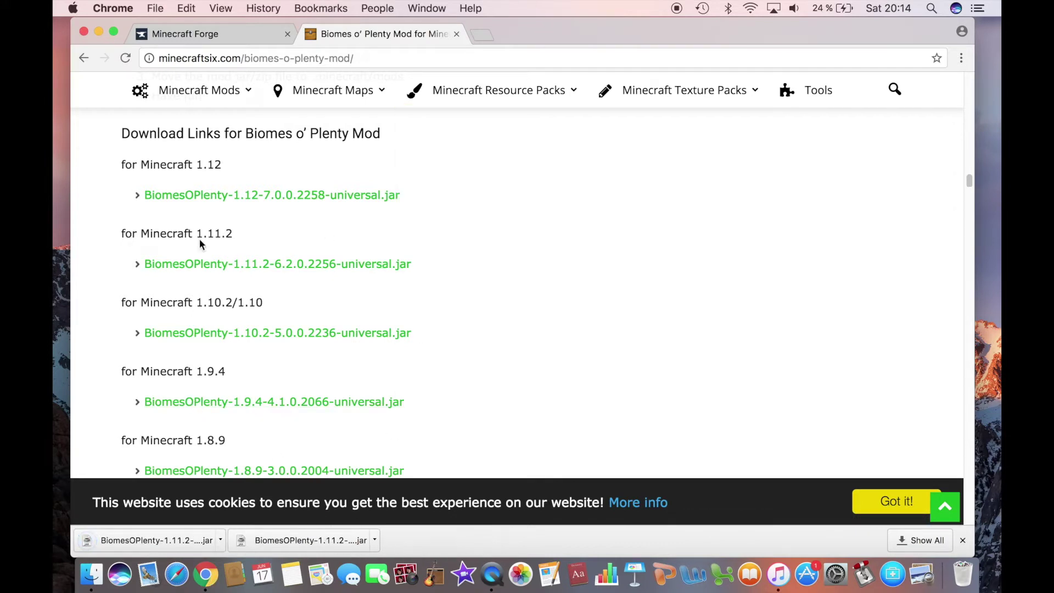
Drop the downloaded jar onto the desktop and check the Downloads folder in Finder
{"action": "left_click_drag", "start_coordinate": [529, 36], "coordinate": [765, 37]}
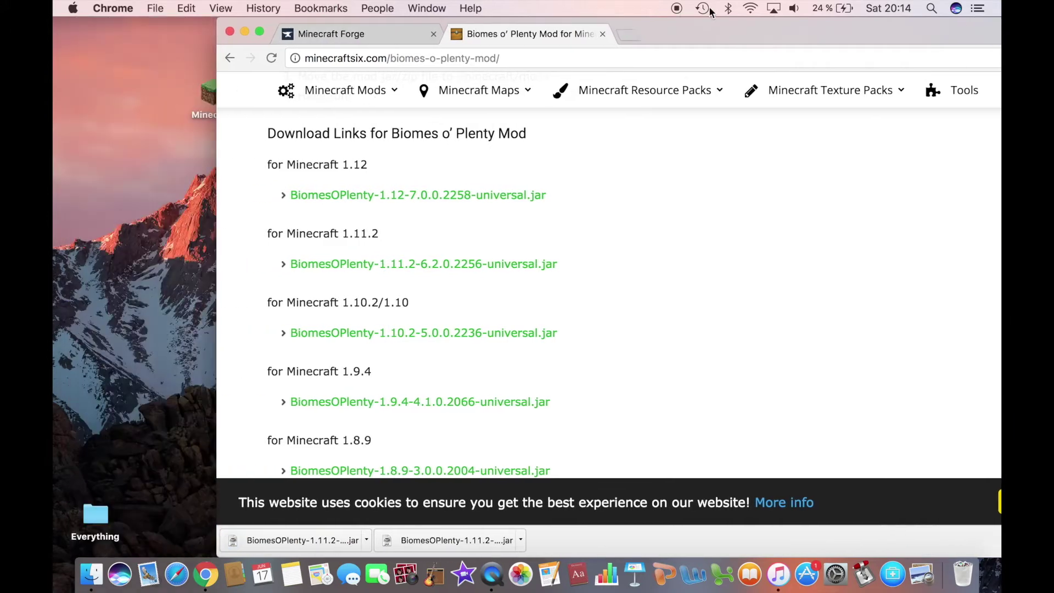
{"action": "left_click_drag", "start_coordinate": [348, 539], "coordinate": [201, 305]}
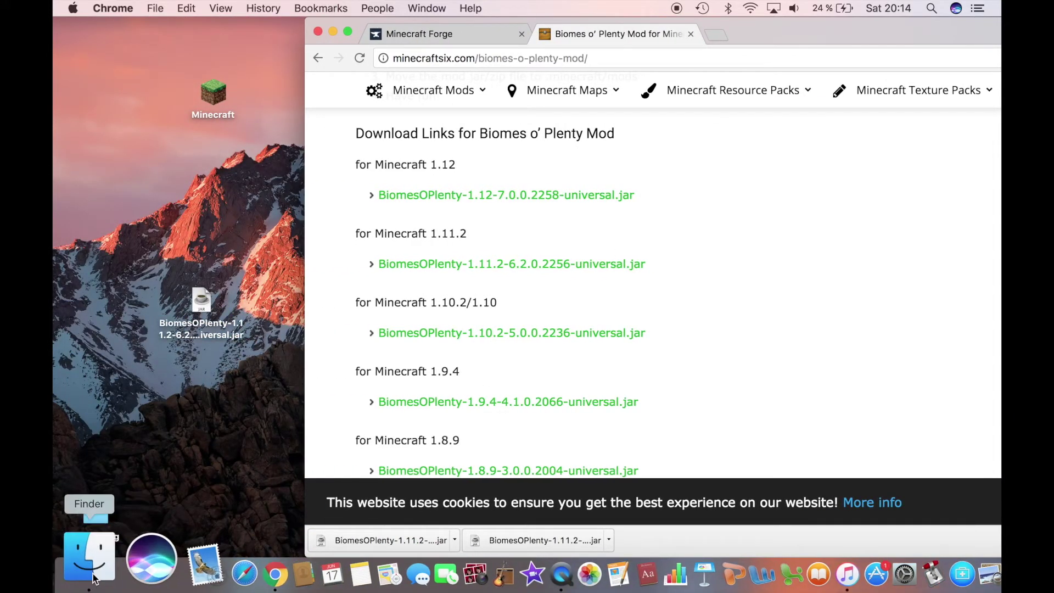
{"action": "left_click", "coordinate": [75, 569]}
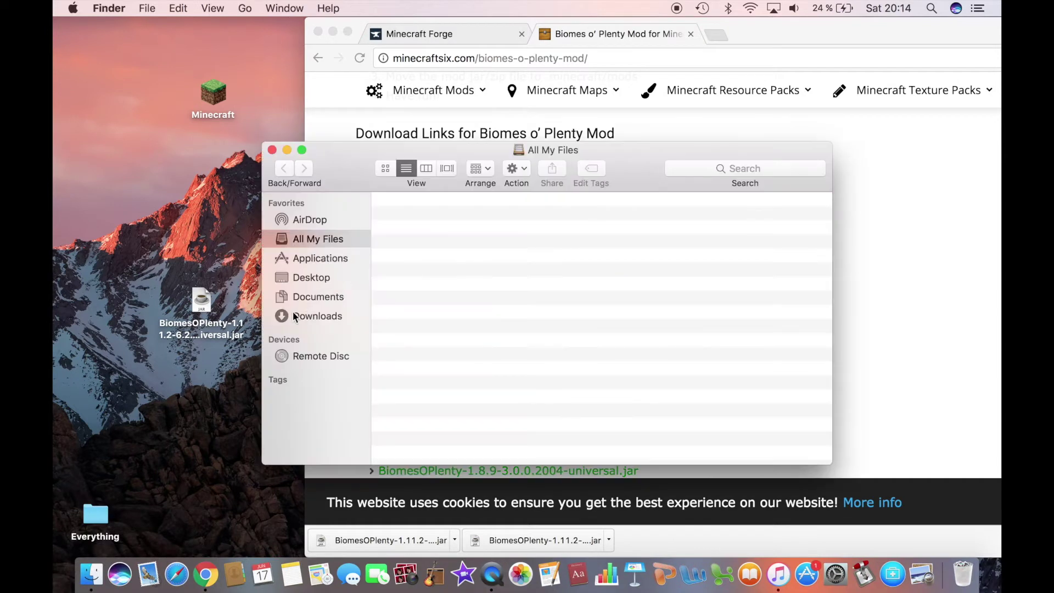
{"action": "left_click", "coordinate": [306, 314]}
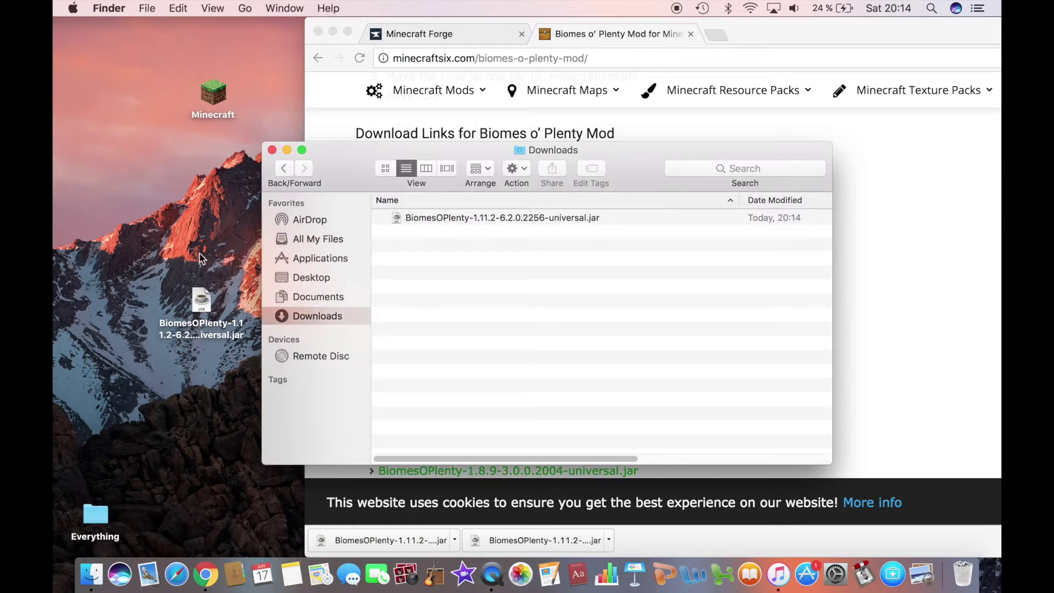
{"action": "left_click", "coordinate": [273, 150]}
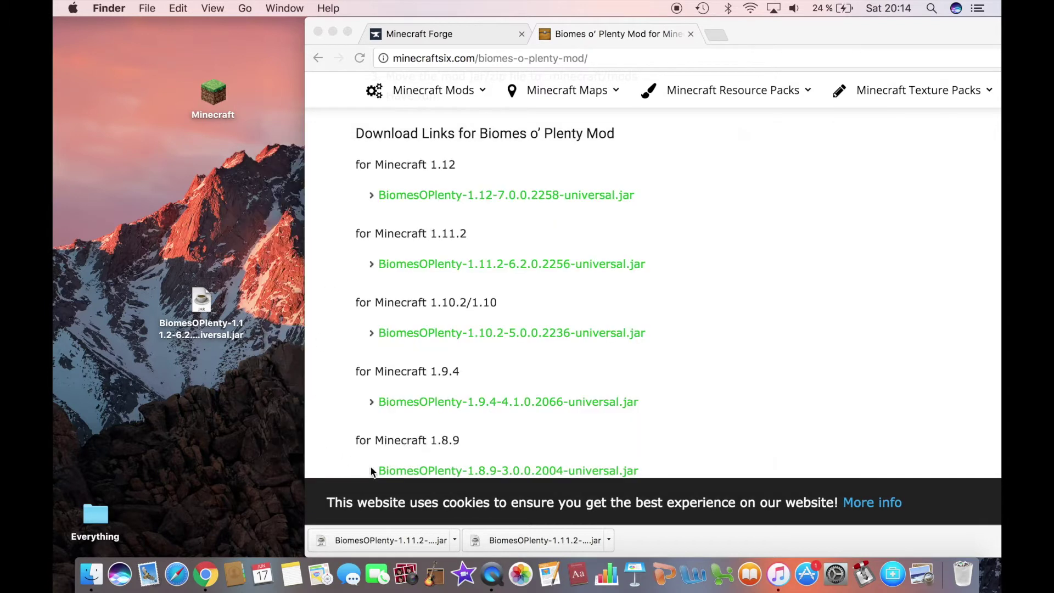
Minimize Chrome and move the jar icon to the middle of the desktop
{"action": "left_click", "coordinate": [332, 32]}
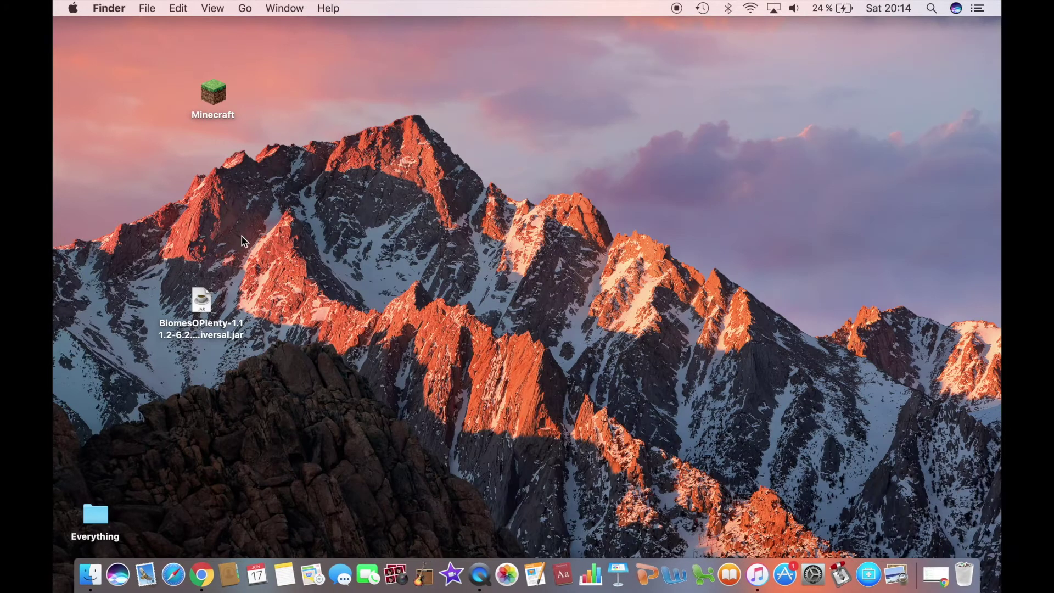
{"action": "left_click_drag", "start_coordinate": [201, 305], "coordinate": [525, 202]}
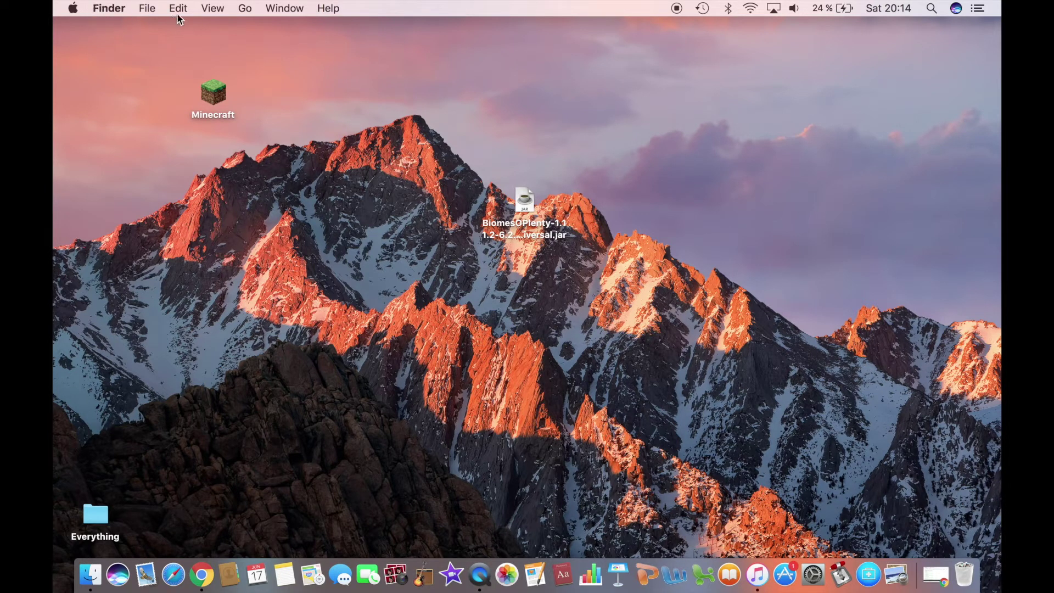
Go to ~/Library/Application Support/minecraft via Finder's Go to Folder prompt
{"action": "left_click", "coordinate": [246, 8]}
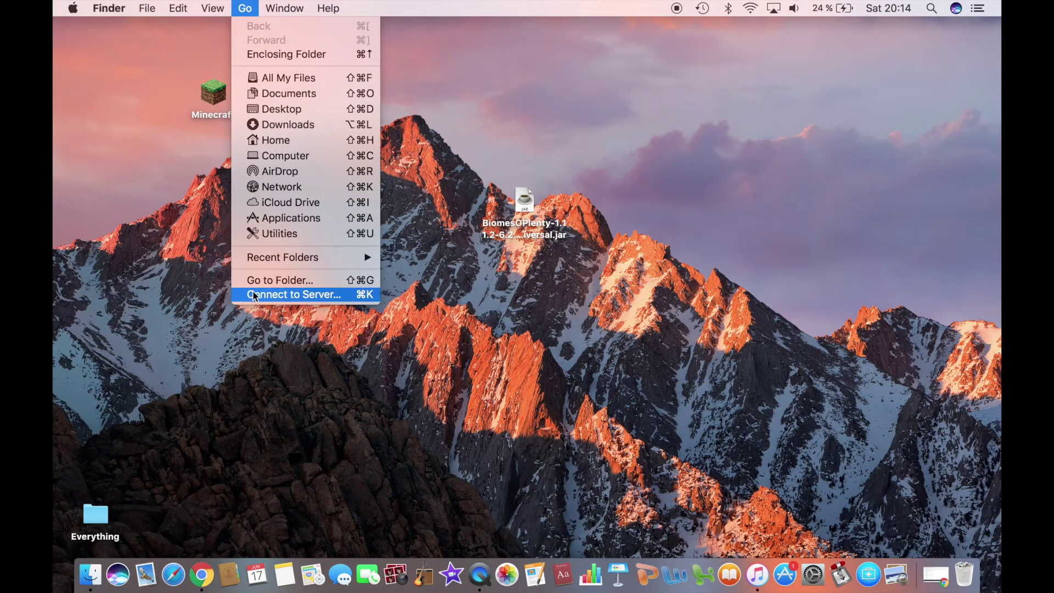
{"action": "left_click", "coordinate": [276, 279]}
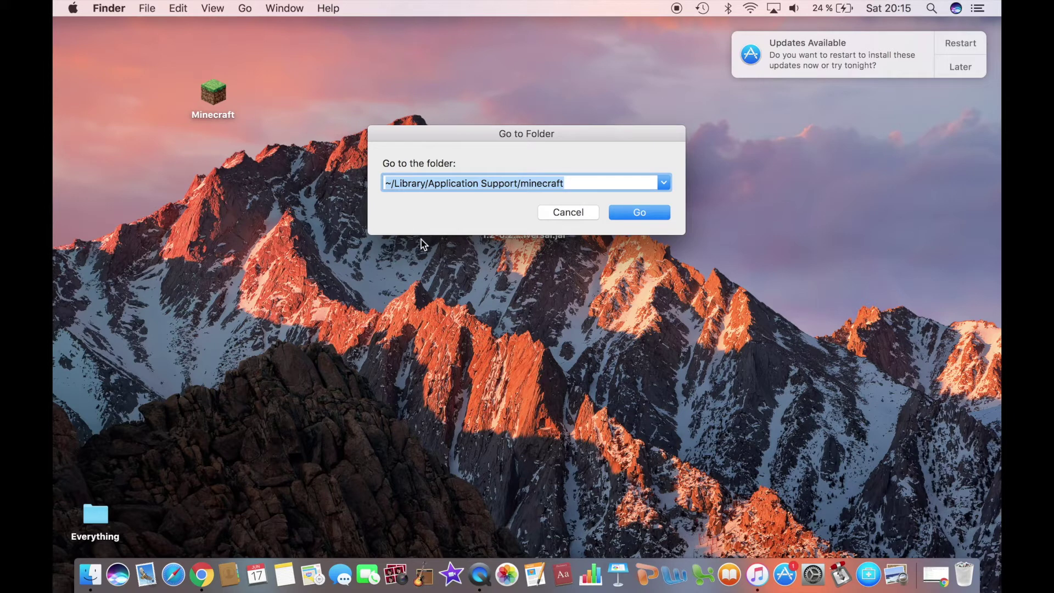
{"action": "left_click", "coordinate": [574, 183]}
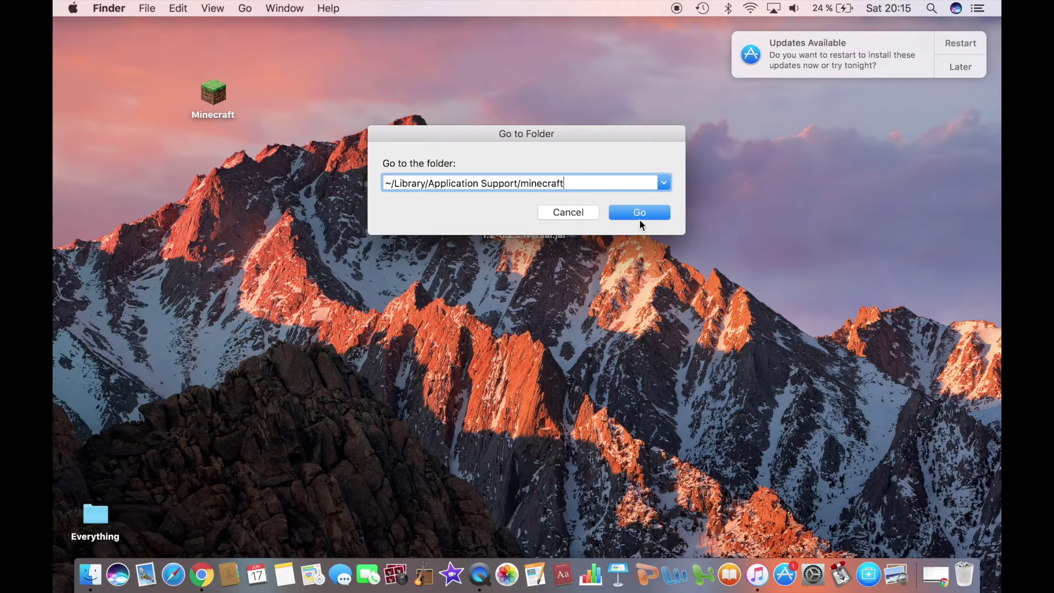
{"action": "left_click", "coordinate": [640, 214]}
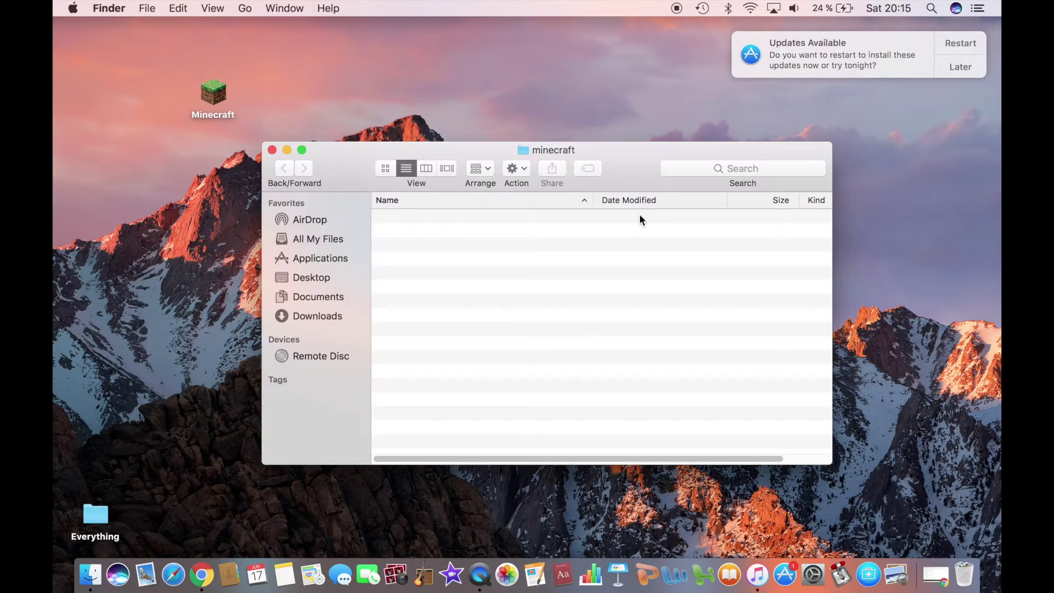
{"action": "scroll", "coordinate": [448, 279], "scroll_direction": "down", "scroll_amount": 5}
{"action": "scroll", "coordinate": [448, 279], "scroll_direction": "down", "scroll_amount": 5}
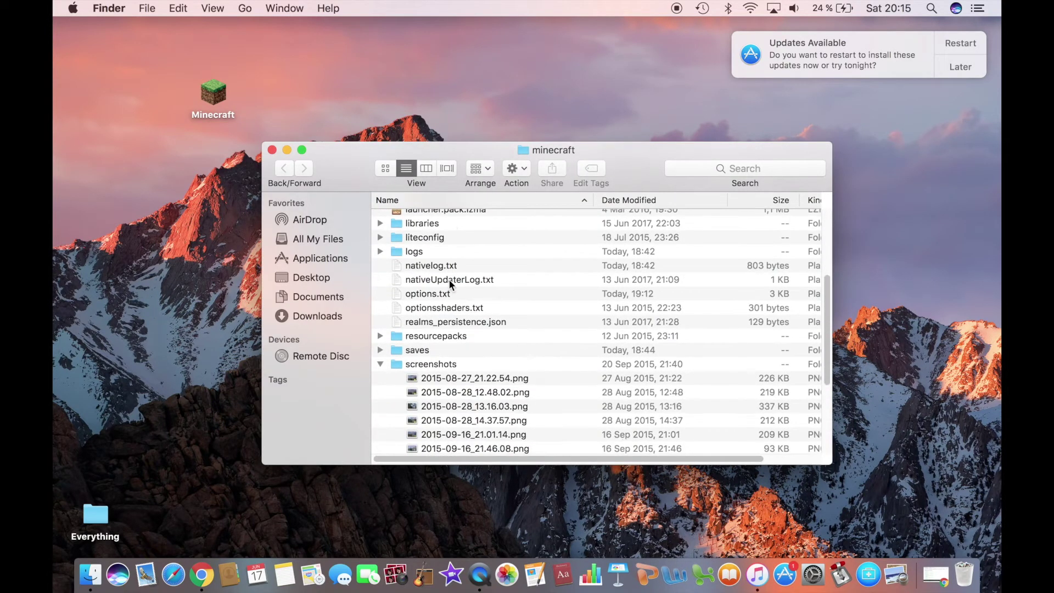
{"action": "scroll", "coordinate": [450, 280], "scroll_direction": "down", "scroll_amount": 5}
{"action": "scroll", "coordinate": [450, 279], "scroll_direction": "down", "scroll_amount": 3}
{"action": "scroll", "coordinate": [449, 281], "scroll_direction": "up", "scroll_amount": 10}
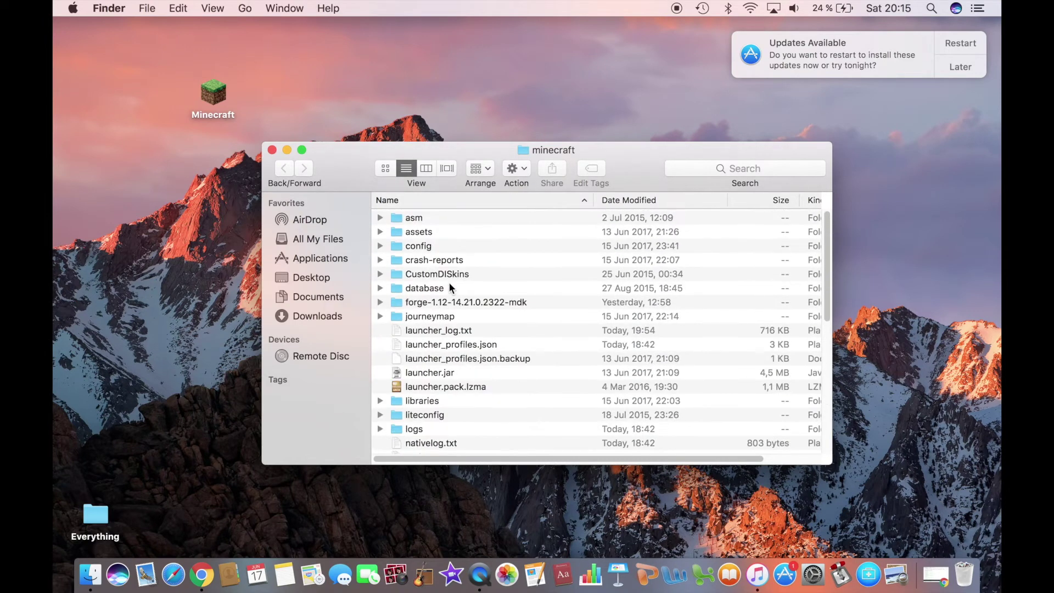
{"action": "scroll", "coordinate": [482, 343], "scroll_direction": "down", "scroll_amount": 3}
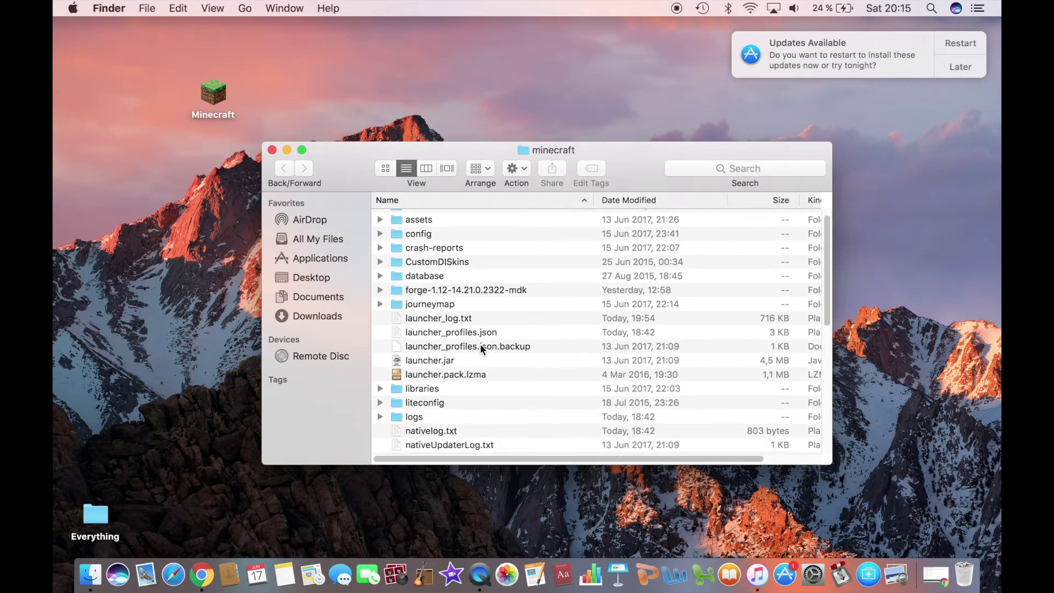
{"action": "scroll", "coordinate": [481, 343], "scroll_direction": "down", "scroll_amount": 8}
{"action": "scroll", "coordinate": [477, 343], "scroll_direction": "up", "scroll_amount": 6}
{"action": "scroll", "coordinate": [476, 341], "scroll_direction": "up", "scroll_amount": 5}
{"action": "scroll", "coordinate": [475, 342], "scroll_direction": "down", "scroll_amount": 1}
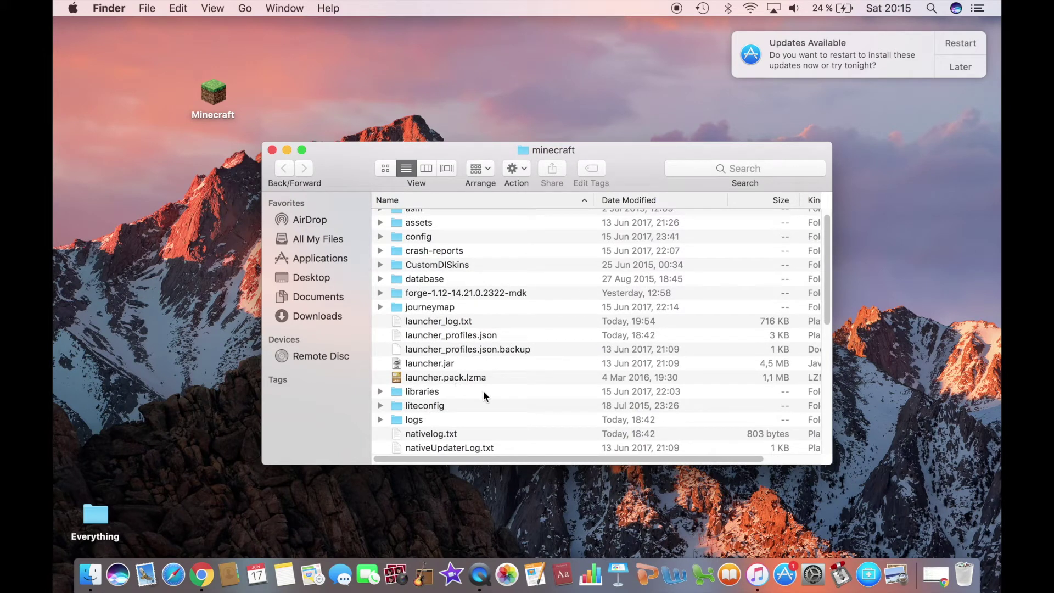
Create a new folder named mods on the desktop from the context menu
{"action": "right_click", "coordinate": [535, 389]}
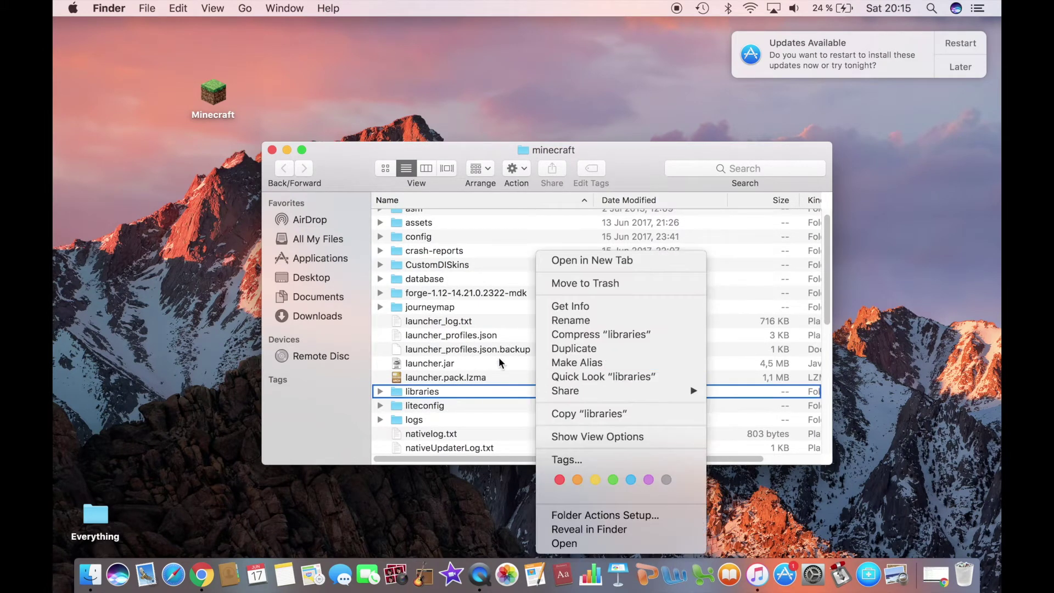
{"action": "left_click", "coordinate": [452, 476]}
{"action": "right_click", "coordinate": [493, 432]}
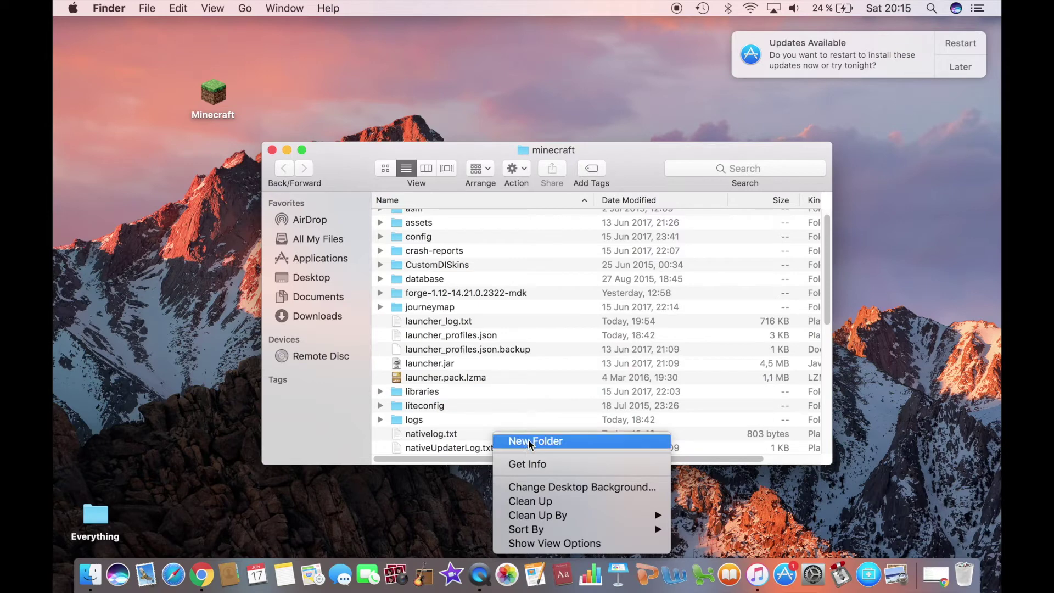
{"action": "right_click", "coordinate": [419, 513]}
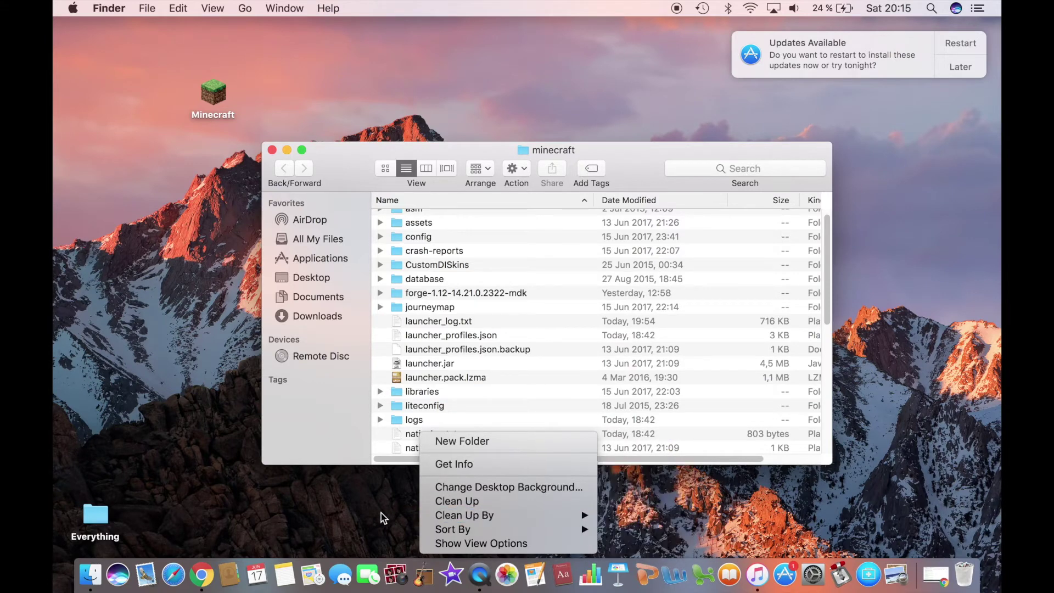
{"action": "left_click", "coordinate": [459, 442]}
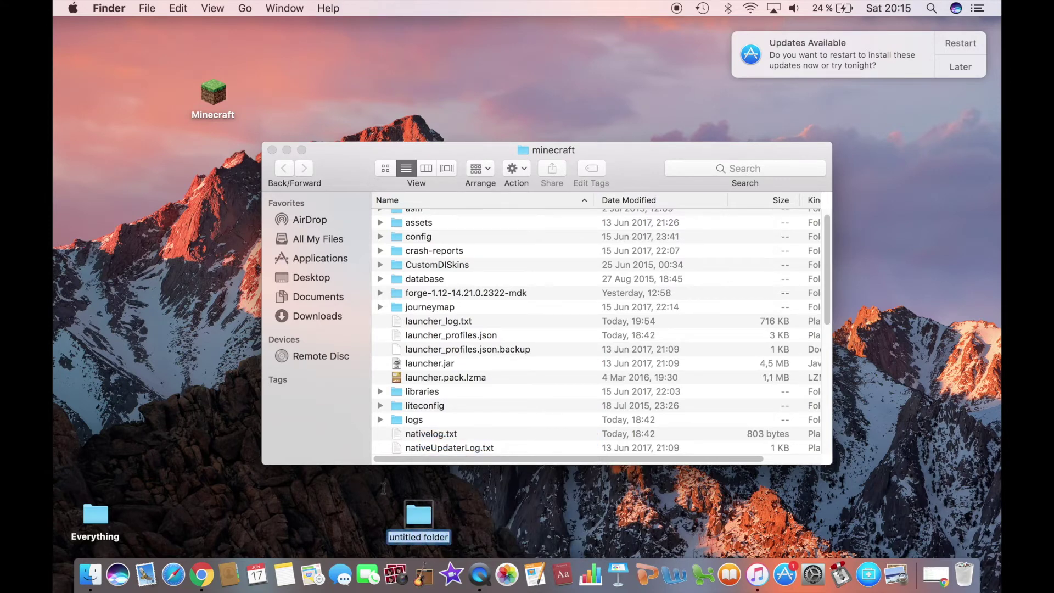
{"action": "type", "text": "mods"}
{"action": "left_click", "coordinate": [356, 517]}
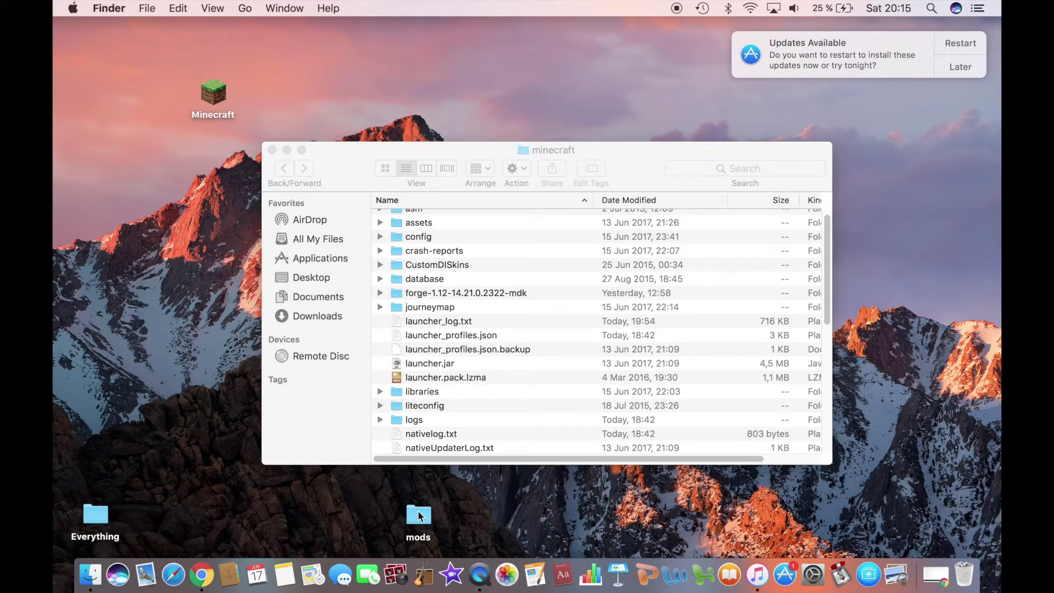
Move the mods folder into the minecraft folder and open it
{"action": "left_click_drag", "start_coordinate": [419, 517], "coordinate": [445, 403]}
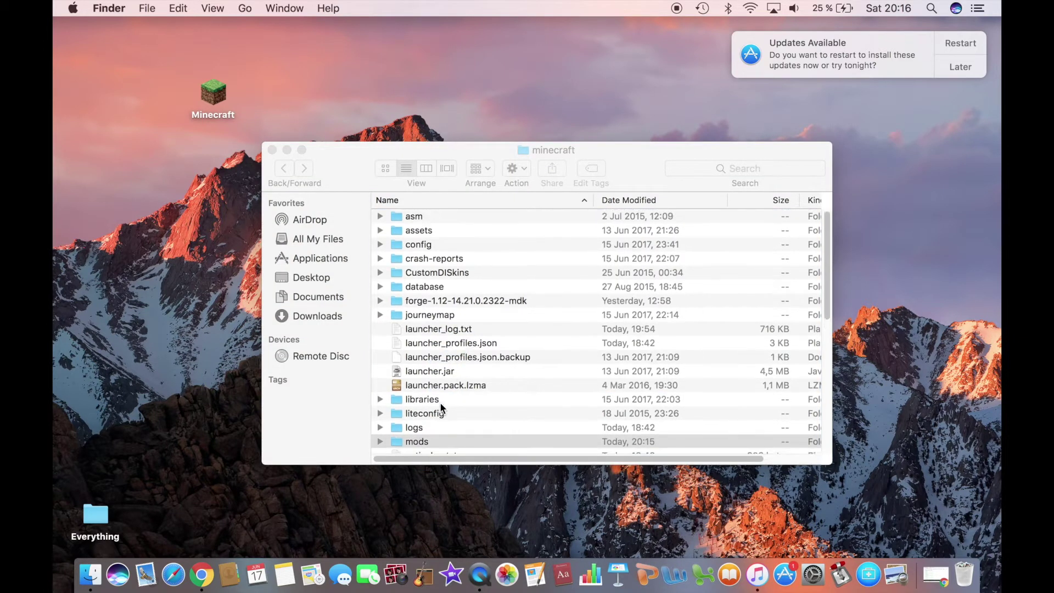
{"action": "scroll", "coordinate": [440, 402], "scroll_direction": "down", "scroll_amount": 10}
{"action": "scroll", "coordinate": [437, 400], "scroll_direction": "up", "scroll_amount": 3}
{"action": "scroll", "coordinate": [419, 291], "scroll_direction": "up", "scroll_amount": 3}
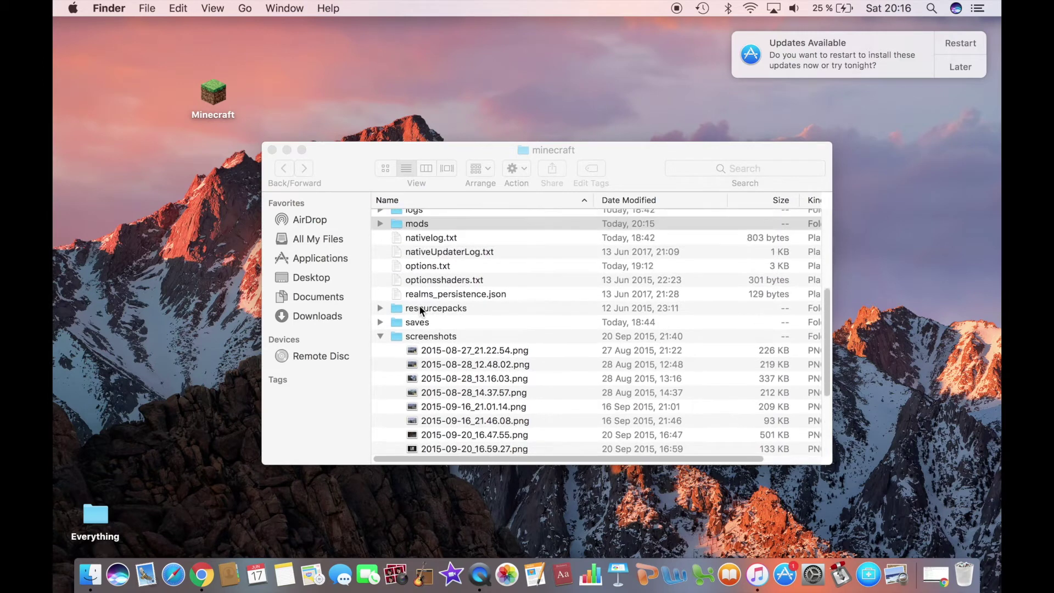
{"action": "double_click", "coordinate": [404, 236]}
Drag the BiomesOPlenty jar from the desktop into the mods folder and close the Finder window
{"action": "left_click_drag", "start_coordinate": [357, 180], "coordinate": [467, 309]}
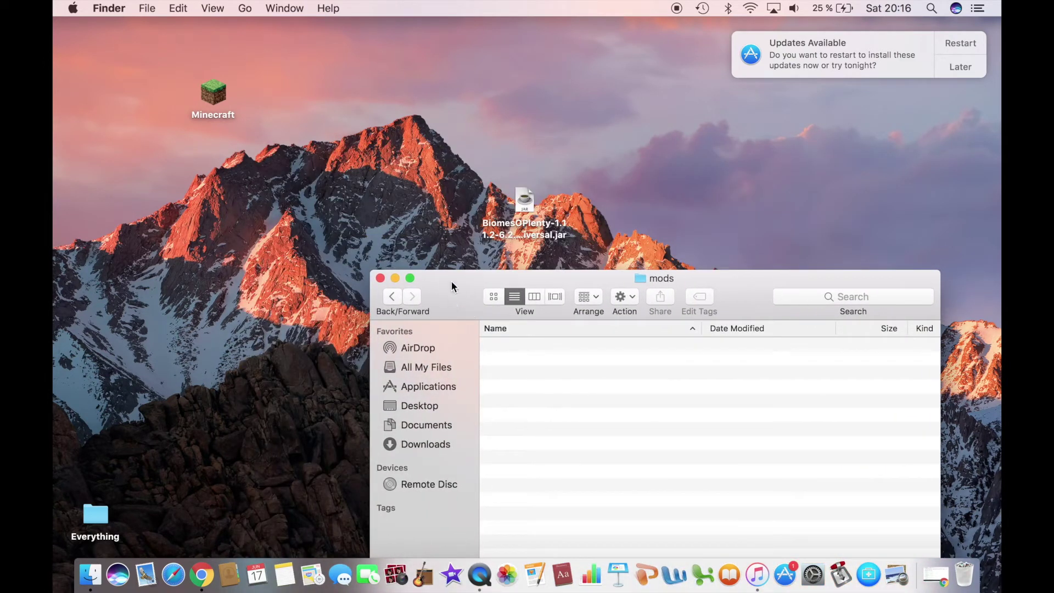
{"action": "mouse_move", "coordinate": [524, 202]}
{"action": "left_mouse_down"}
{"action": "mouse_move", "coordinate": [534, 181]}
{"action": "mouse_move", "coordinate": [519, 191]}
{"action": "mouse_move", "coordinate": [523, 388]}
{"action": "left_mouse_up"}
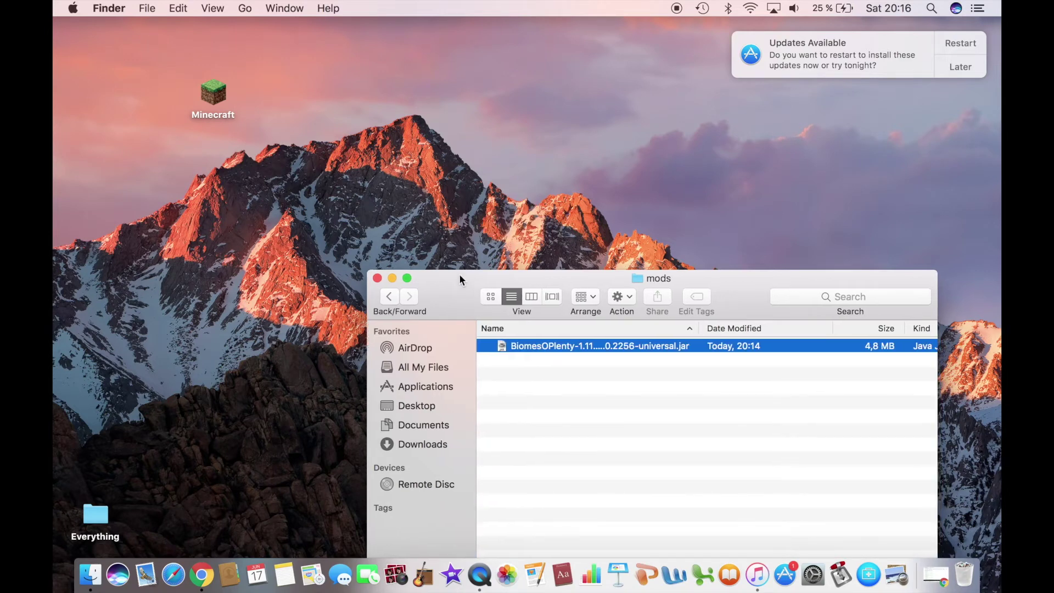
{"action": "left_click_drag", "start_coordinate": [459, 274], "coordinate": [358, 117]}
{"action": "left_click", "coordinate": [440, 222]}
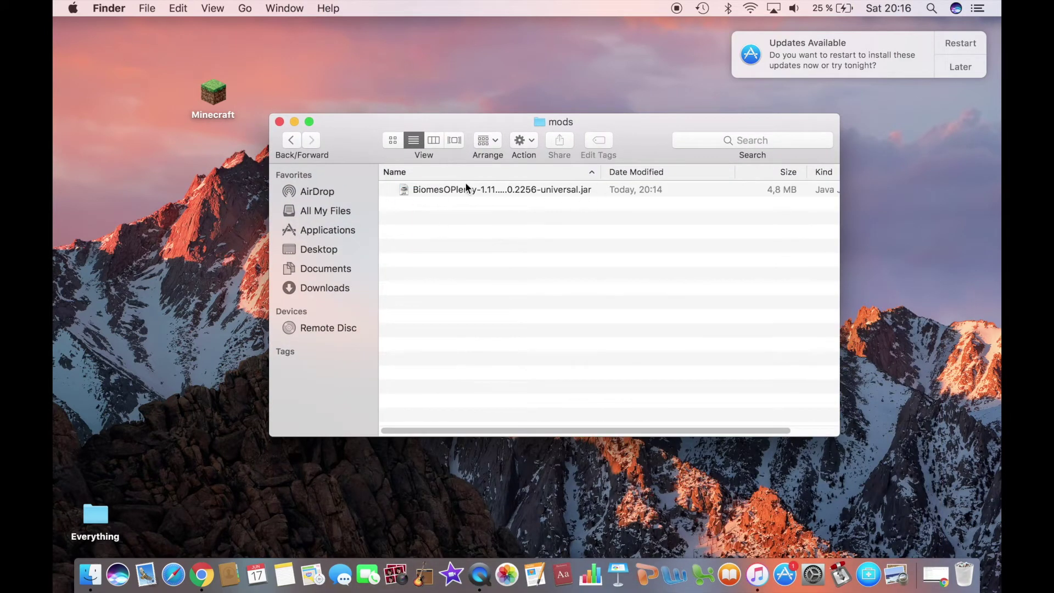
{"action": "left_click", "coordinate": [292, 141]}
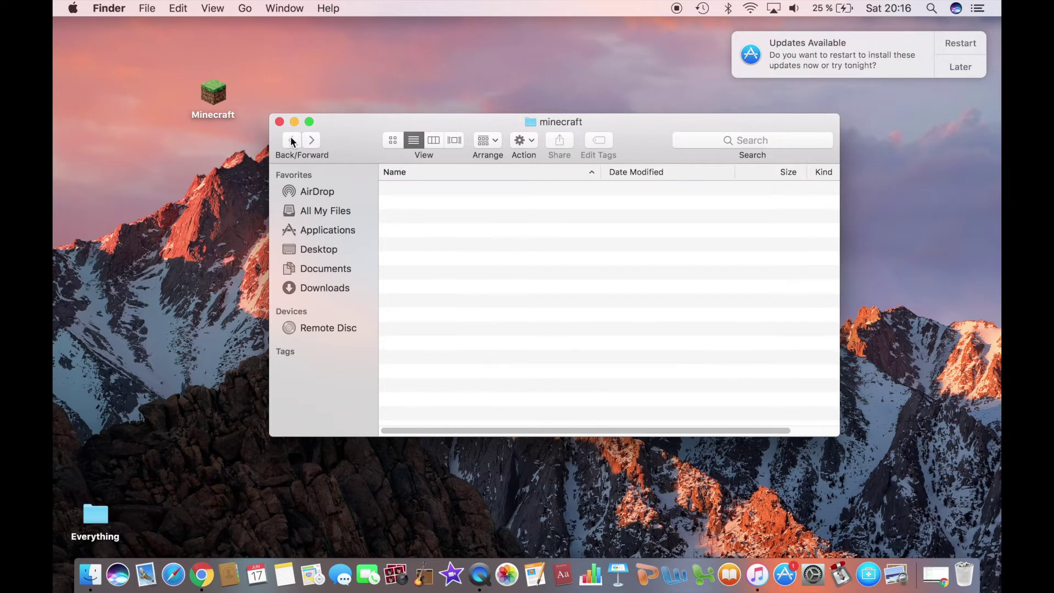
{"action": "scroll", "coordinate": [427, 256], "scroll_direction": "up", "scroll_amount": 3}
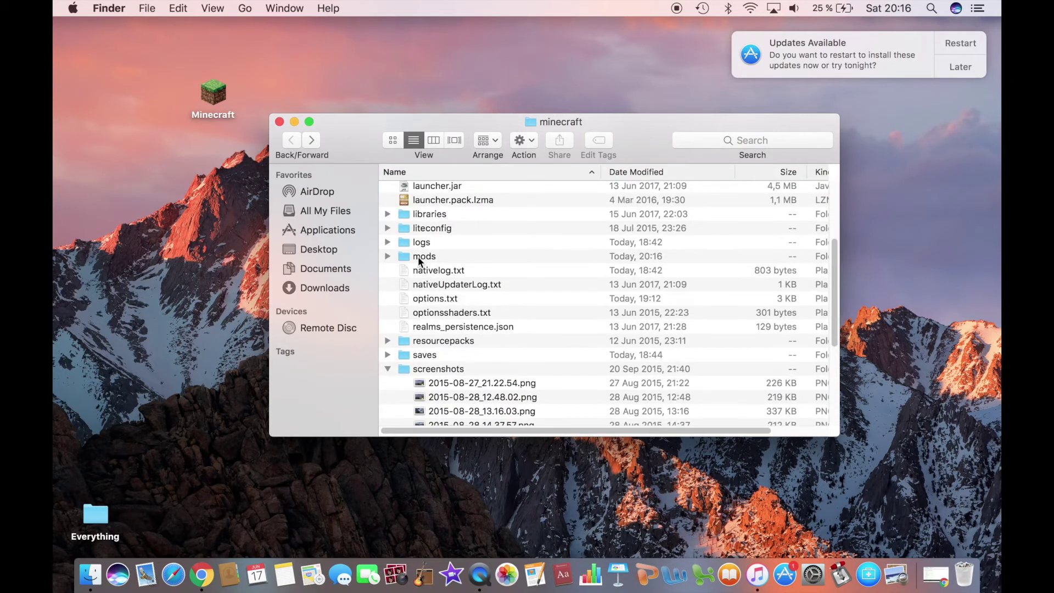
{"action": "scroll", "coordinate": [452, 258], "scroll_direction": "up", "scroll_amount": 5}
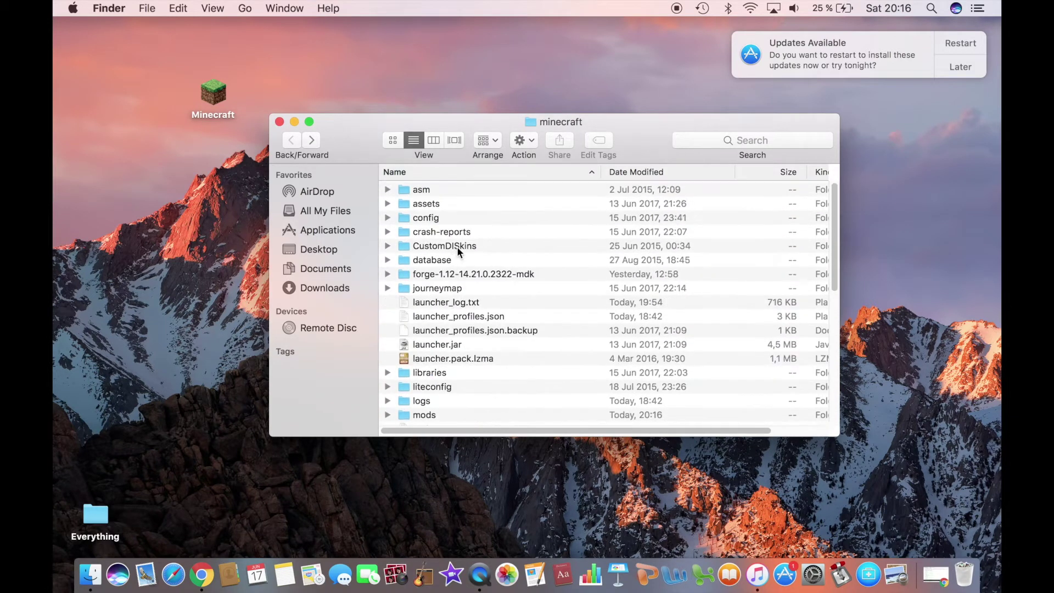
{"action": "left_click", "coordinate": [280, 122]}
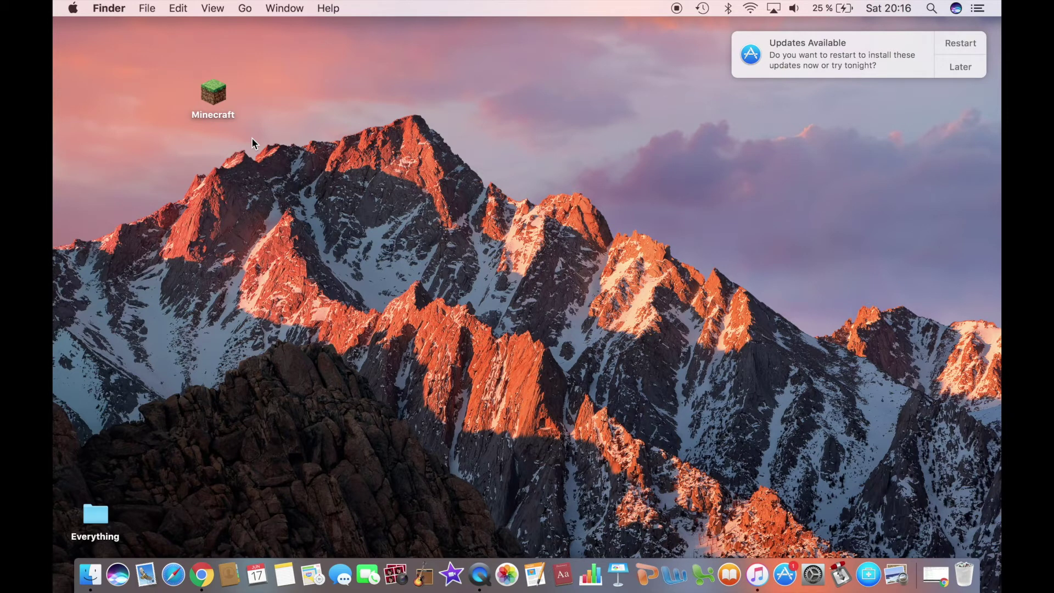
Launch Minecraft from the desktop and play with the 1.11.2-forge profile
{"action": "double_click", "coordinate": [212, 95]}
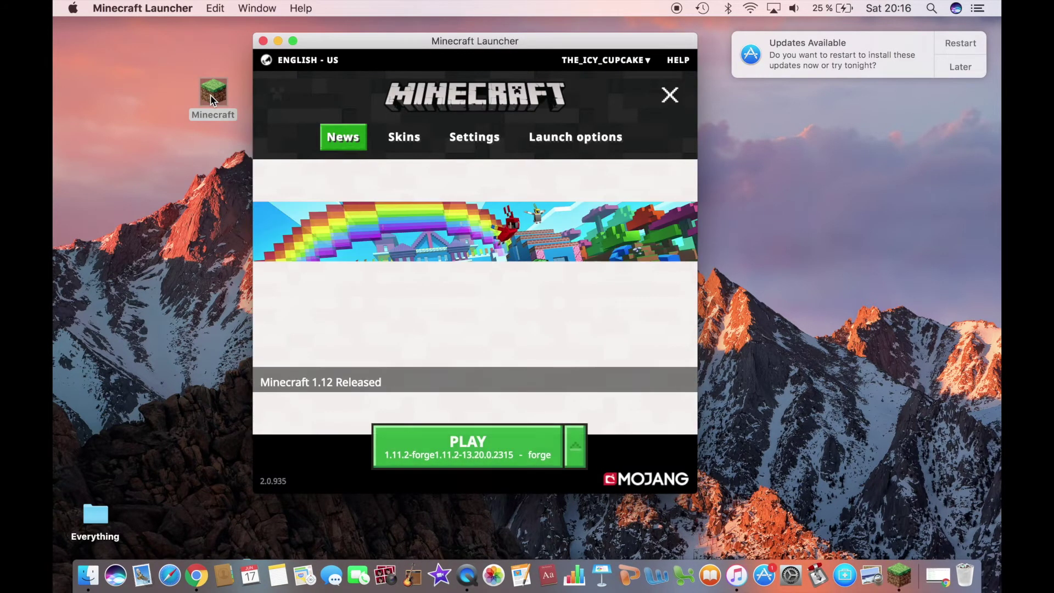
{"action": "left_click", "coordinate": [420, 451]}
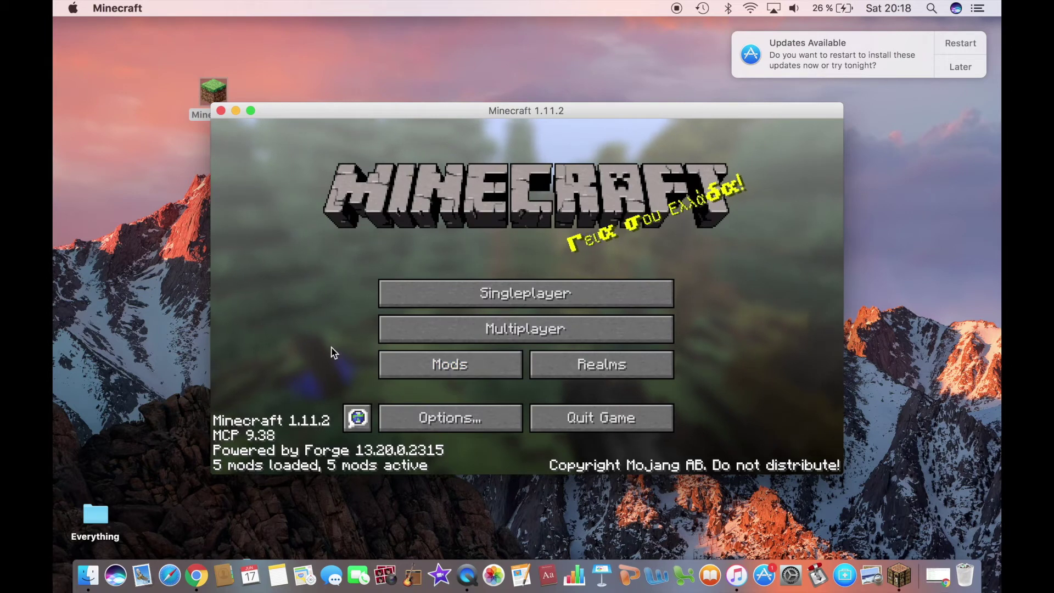
Confirm Biomes O' Plenty is listed among loaded mods, then go to the Singleplayer world list
{"action": "left_click", "coordinate": [450, 365]}
{"action": "scroll", "coordinate": [314, 254], "scroll_direction": "down", "scroll_amount": 1}
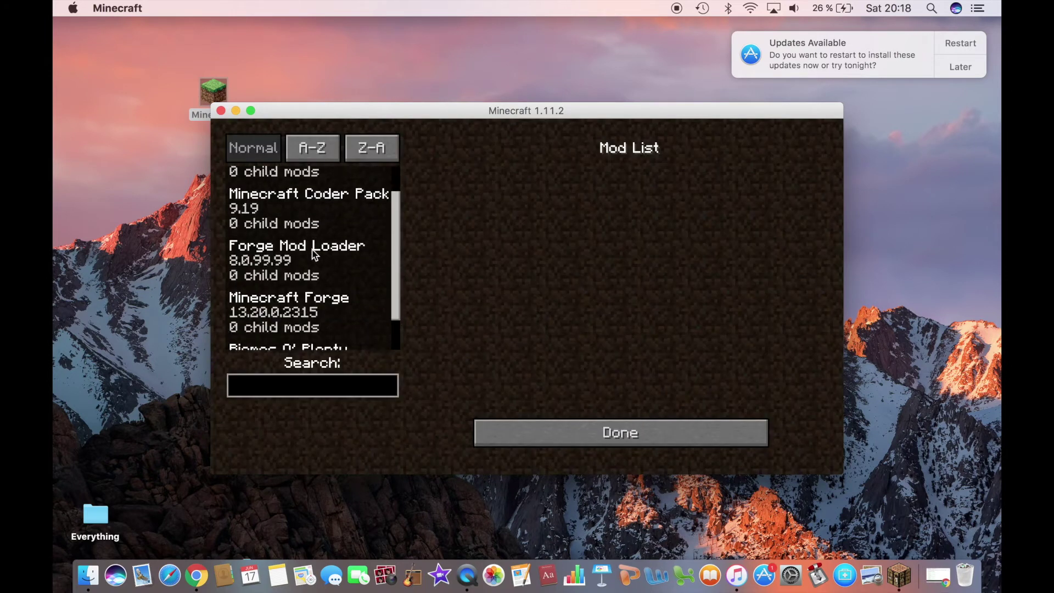
{"action": "scroll", "coordinate": [314, 254], "scroll_direction": "down", "scroll_amount": 1}
{"action": "left_click", "coordinate": [316, 311]}
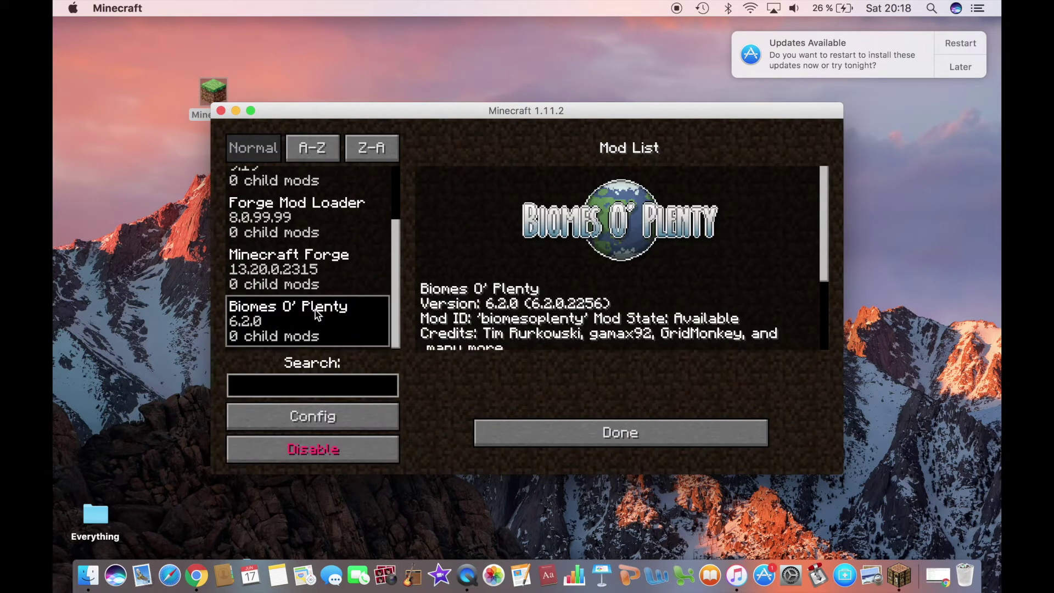
{"action": "scroll", "coordinate": [538, 271], "scroll_direction": "down", "scroll_amount": 3}
{"action": "scroll", "coordinate": [538, 272], "scroll_direction": "up", "scroll_amount": 3}
{"action": "left_click", "coordinate": [626, 433]}
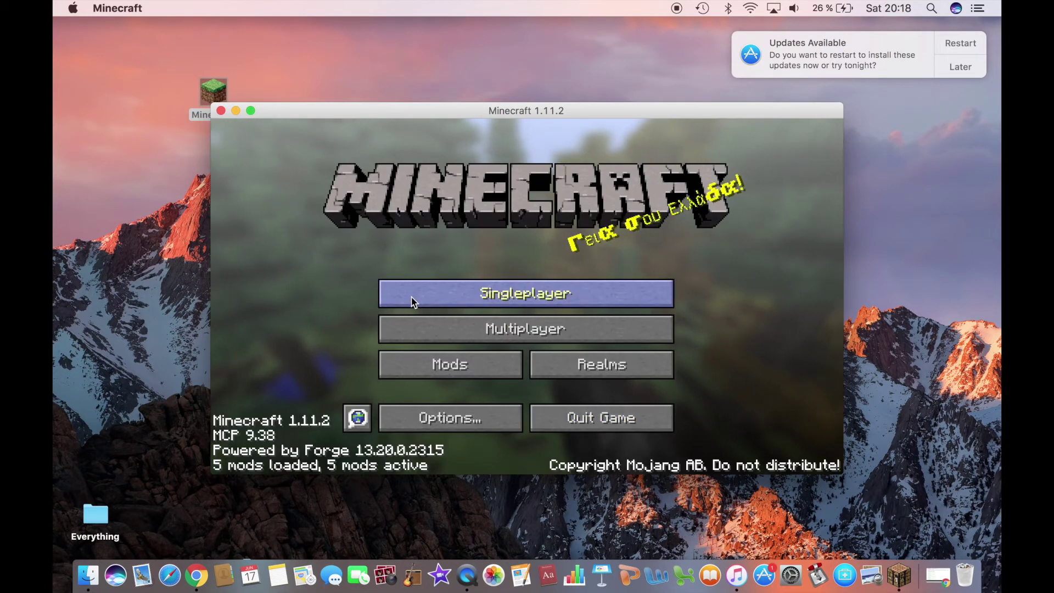
{"action": "left_click", "coordinate": [427, 293]}
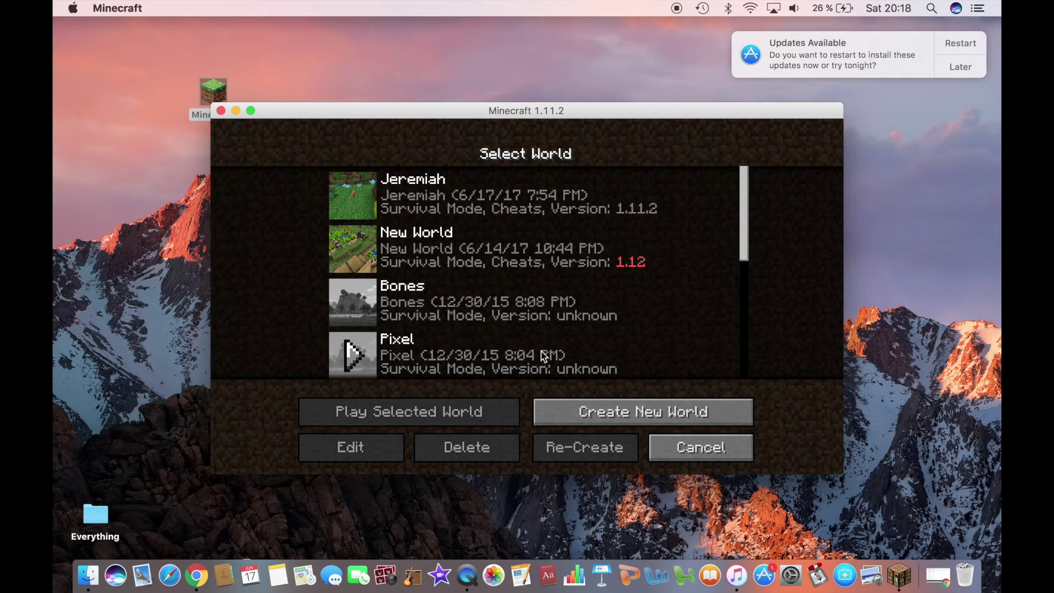
Create a new world with World Type cycled to Biomes O' Plenty in More World Options
{"action": "left_click", "coordinate": [580, 418]}
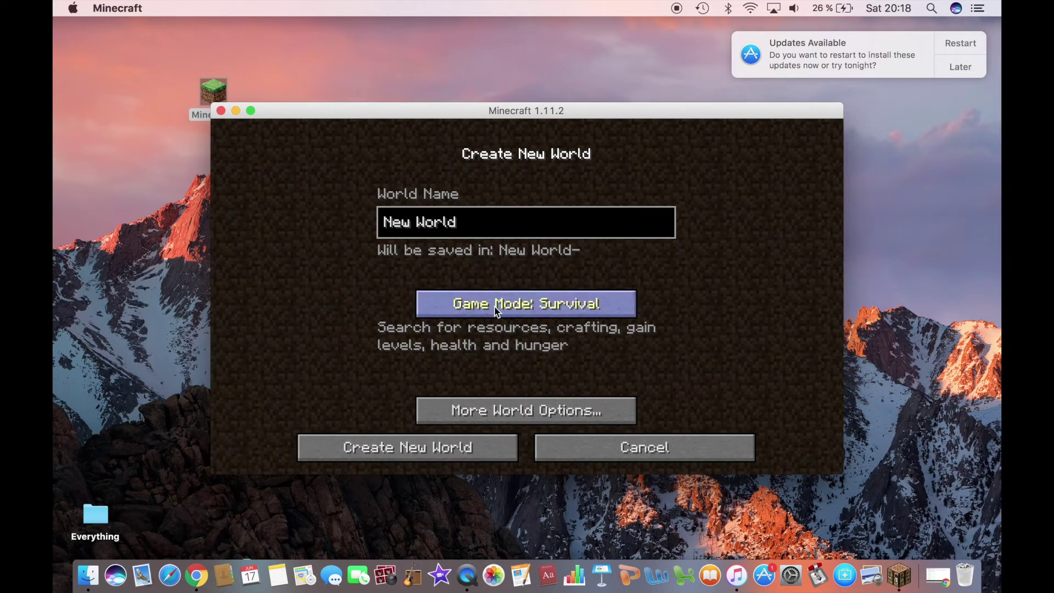
{"action": "left_click", "coordinate": [527, 411]}
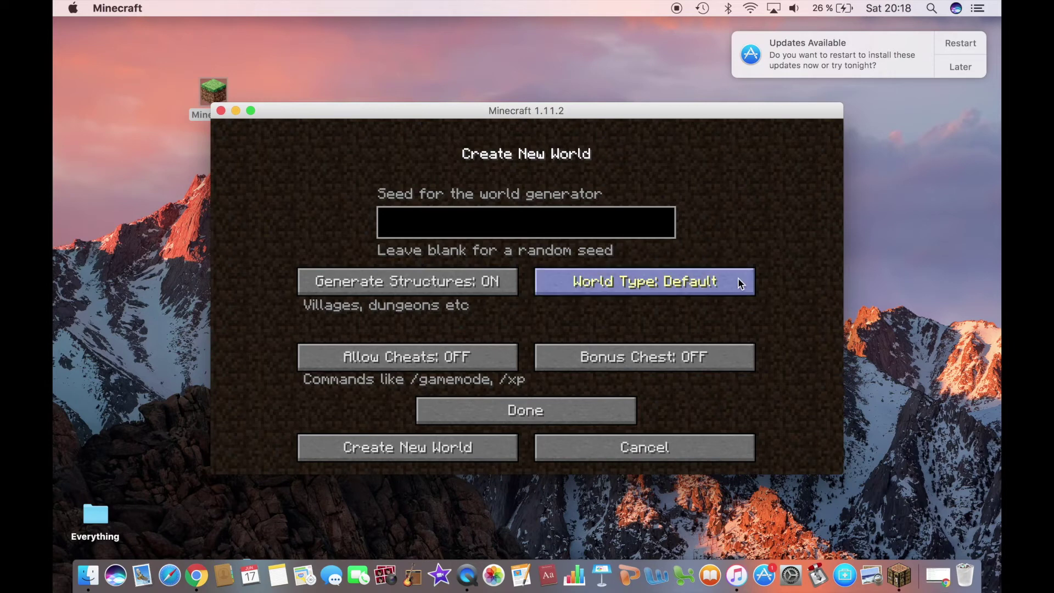
{"action": "left_click", "coordinate": [634, 284]}
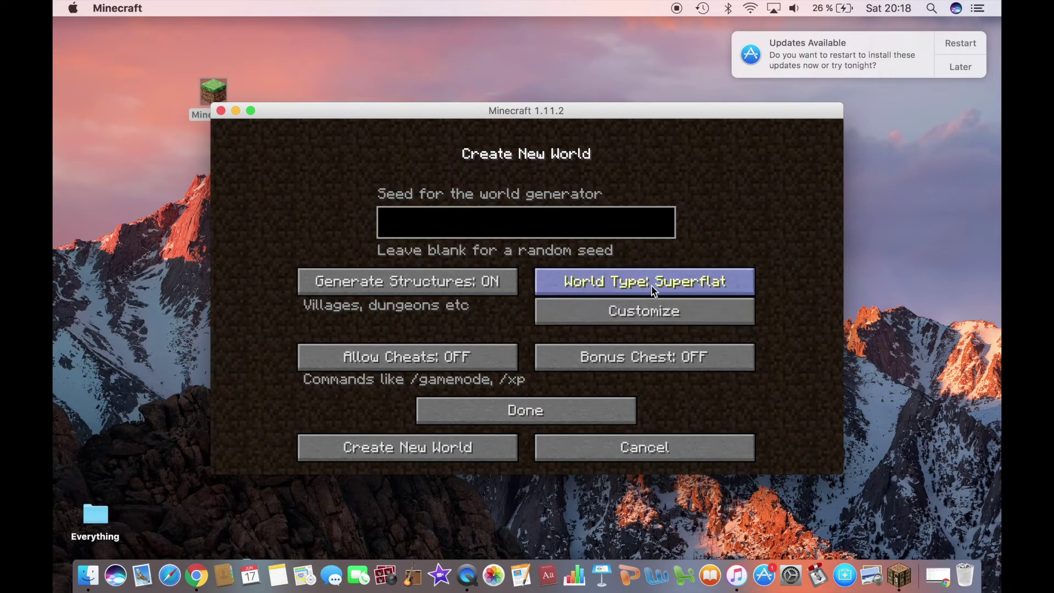
{"action": "left_click", "coordinate": [650, 285]}
{"action": "left_click", "coordinate": [653, 285]}
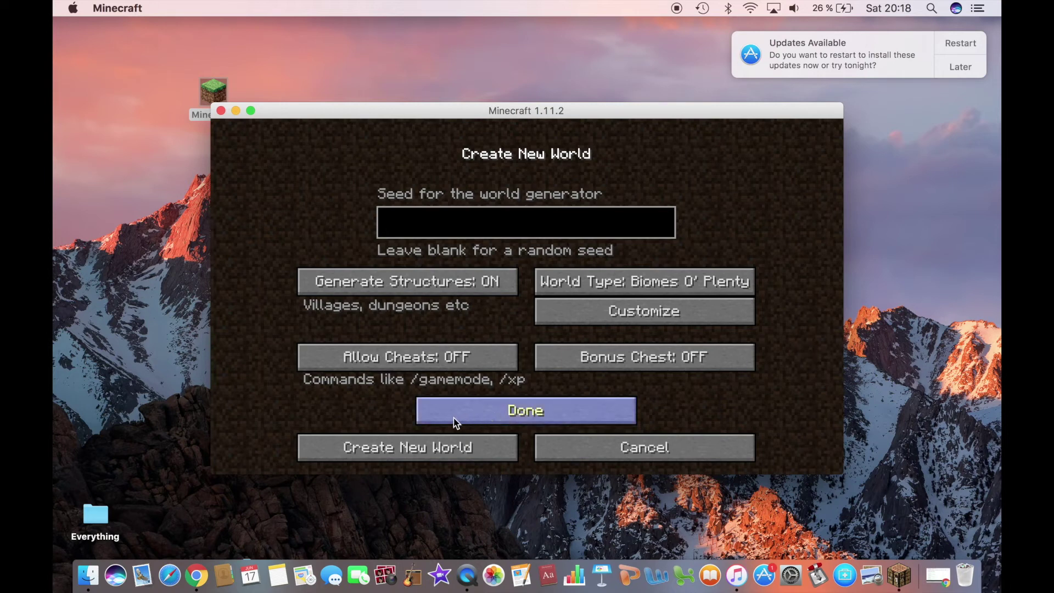
{"action": "left_click", "coordinate": [551, 409]}
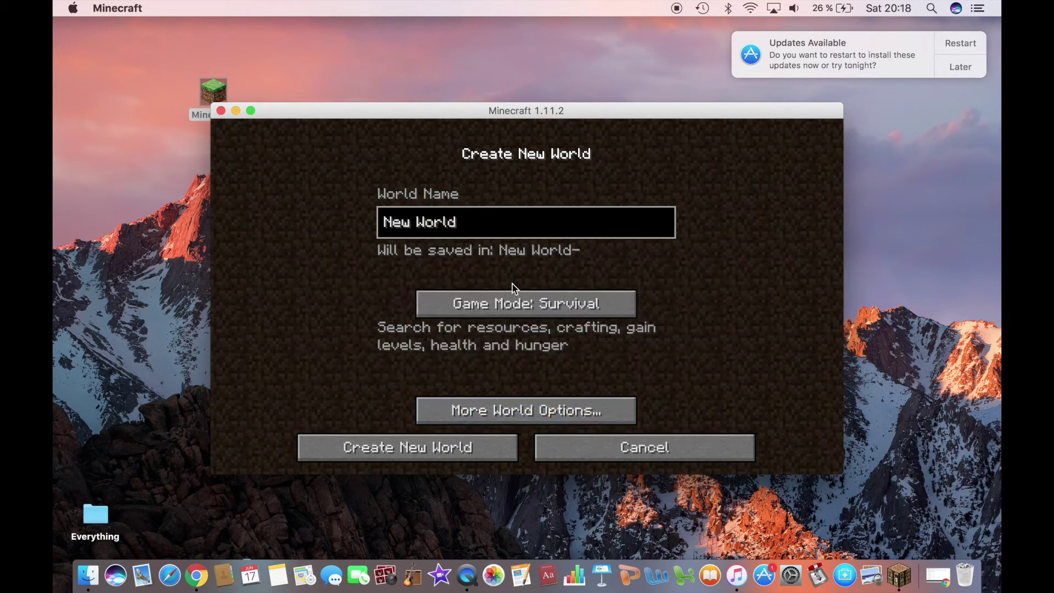
{"action": "left_click", "coordinate": [419, 449]}
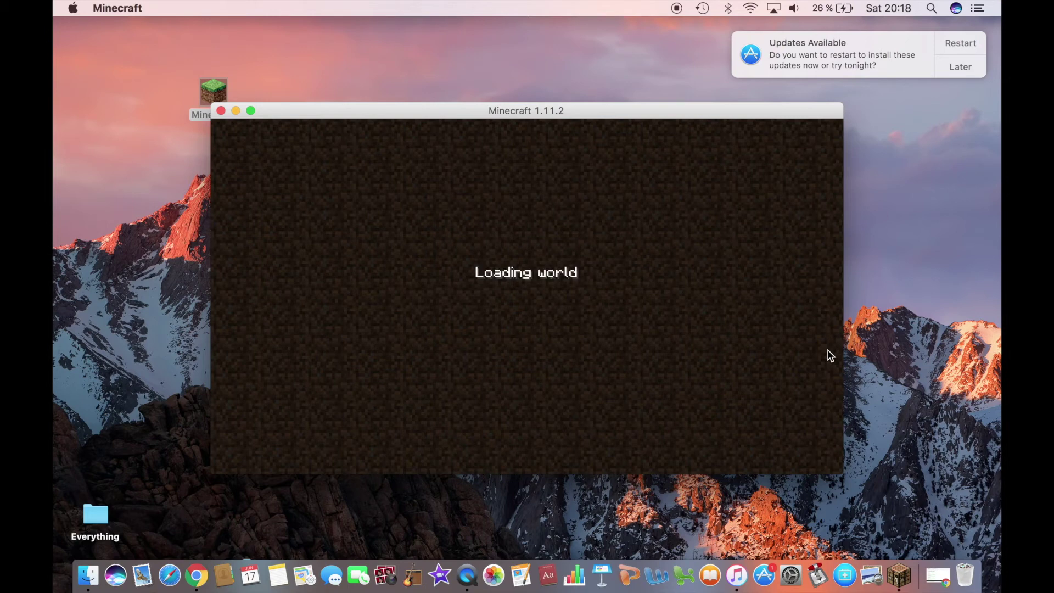